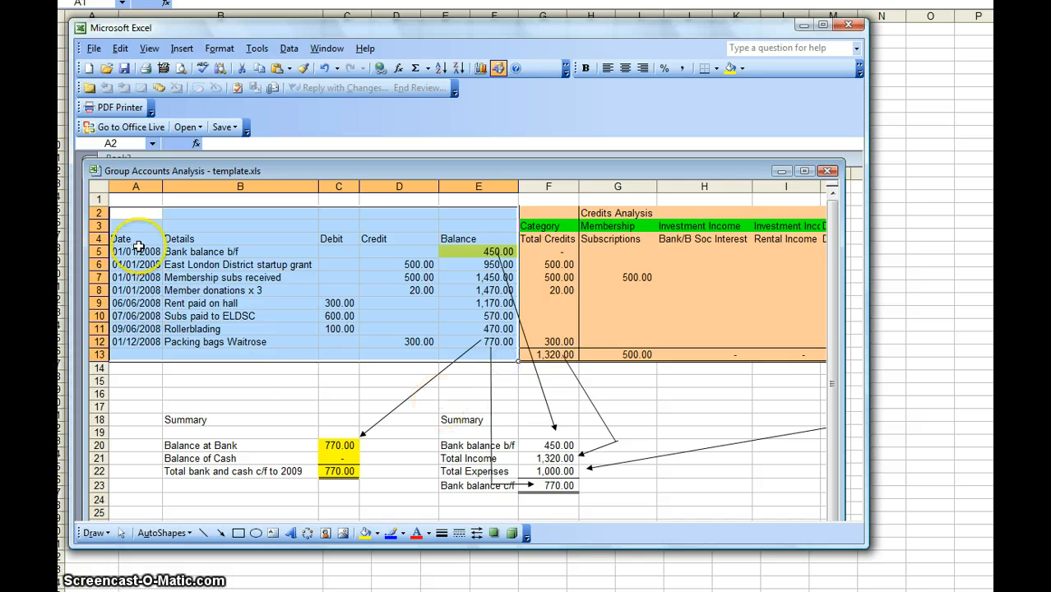
# - Highlight the bank entries A4:E12 in the template workbook, then switch to the blank worksheet and select cell A1
pyautogui.moveTo(123, 238); pyautogui.dragTo(466, 341)
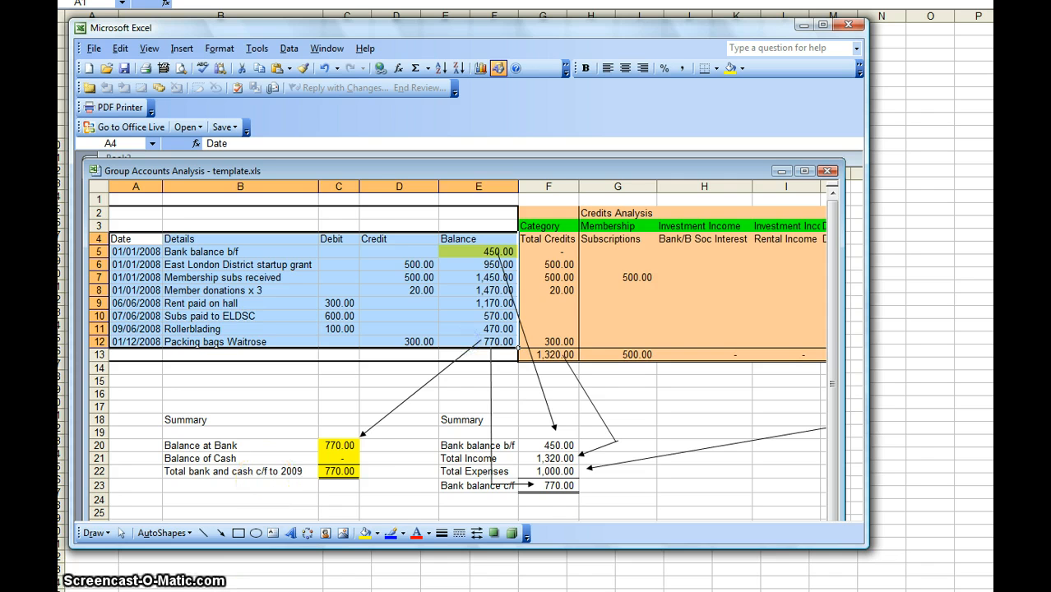
pyautogui.click(344, 590)
pyautogui.click(363, 533)
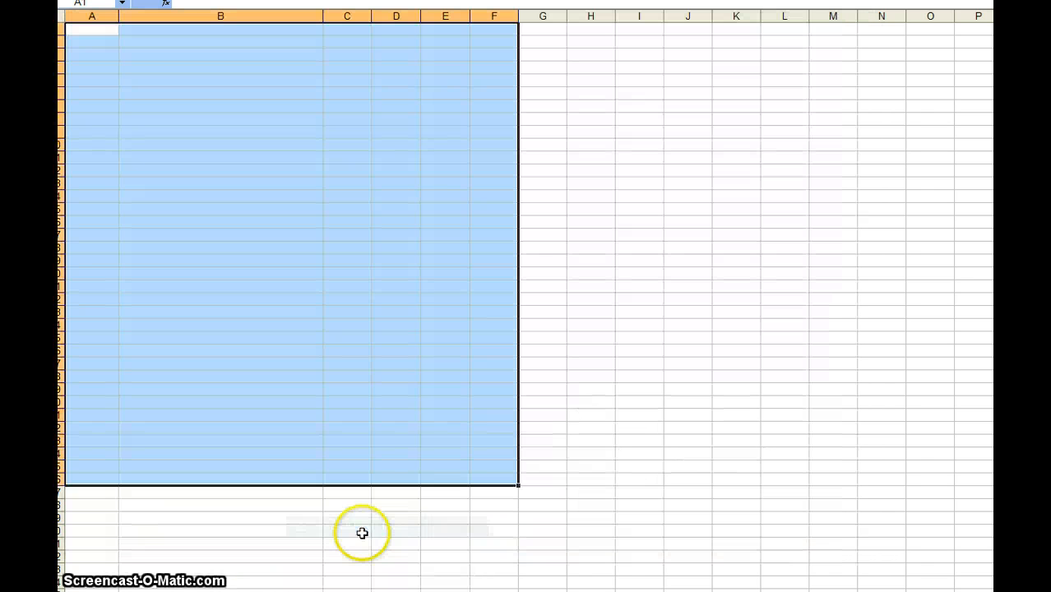
pyautogui.click(100, 32)
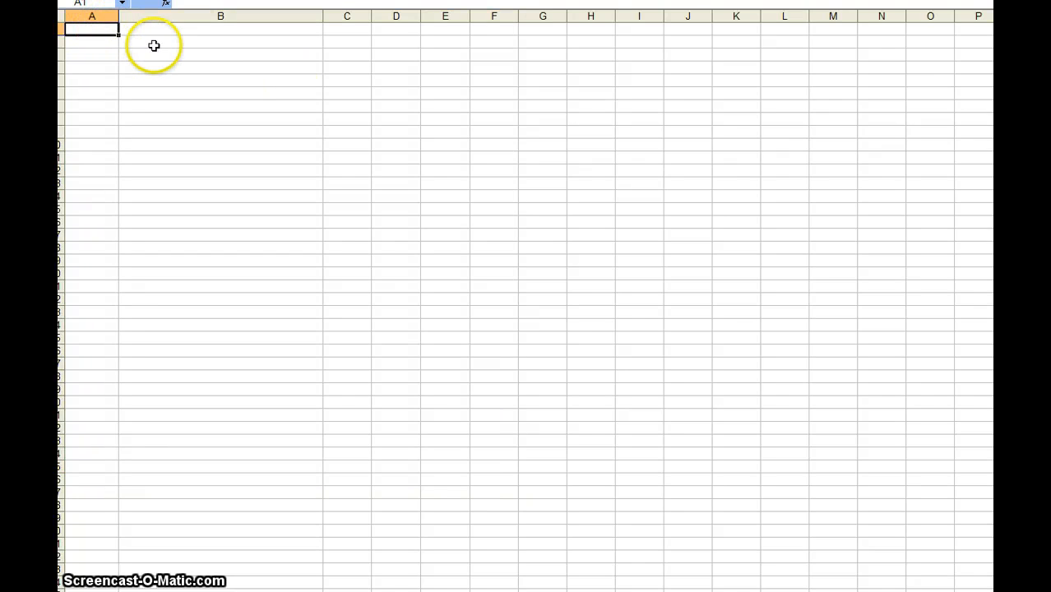
pyautogui.click(88, 55)
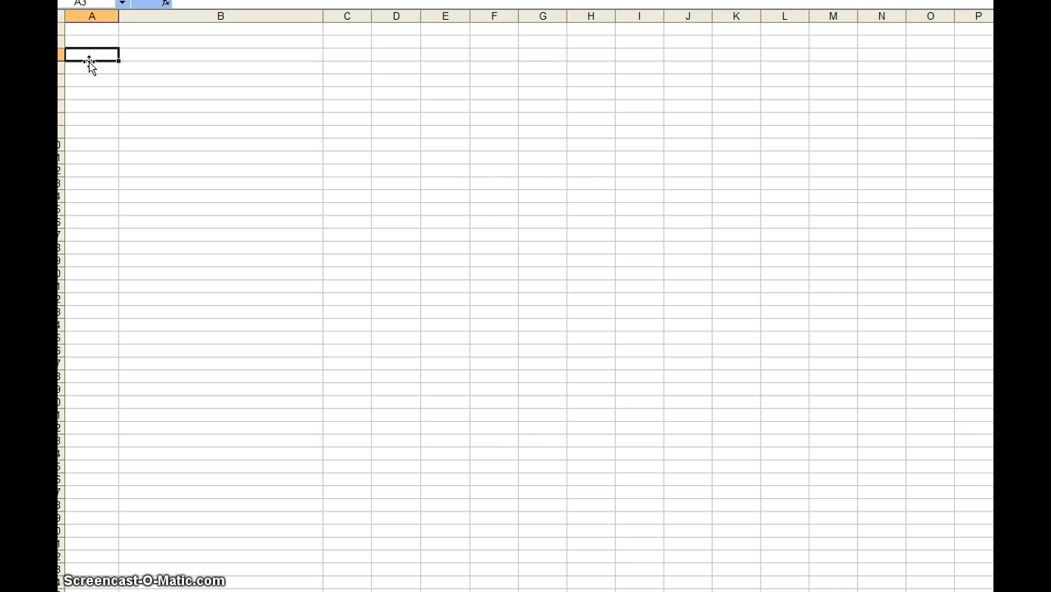
pyautogui.press('Up')
pyautogui.press('Up')
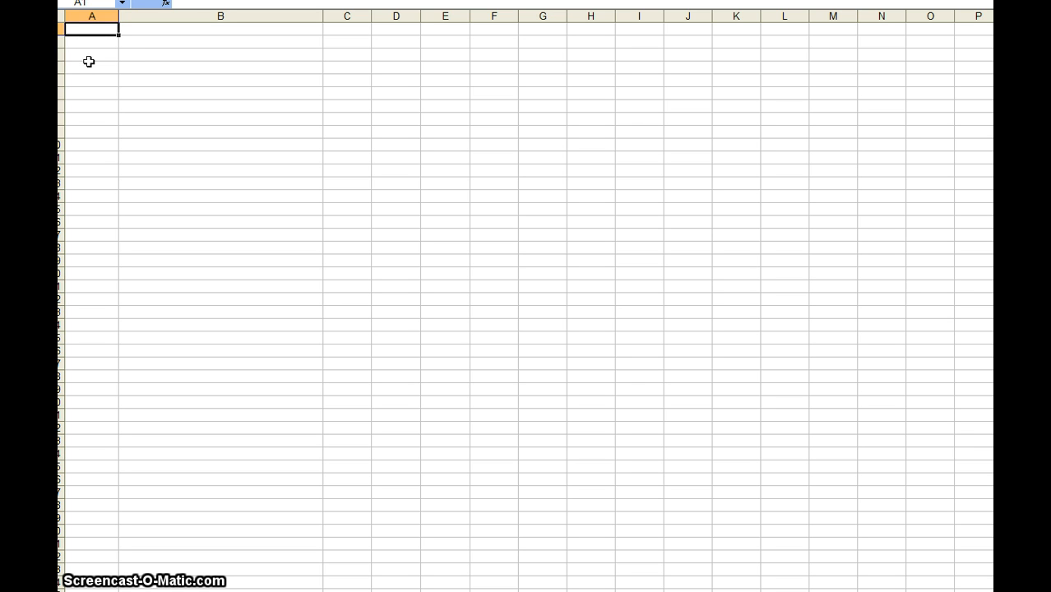
pyautogui.click(89, 64)
pyautogui.write('Dat')
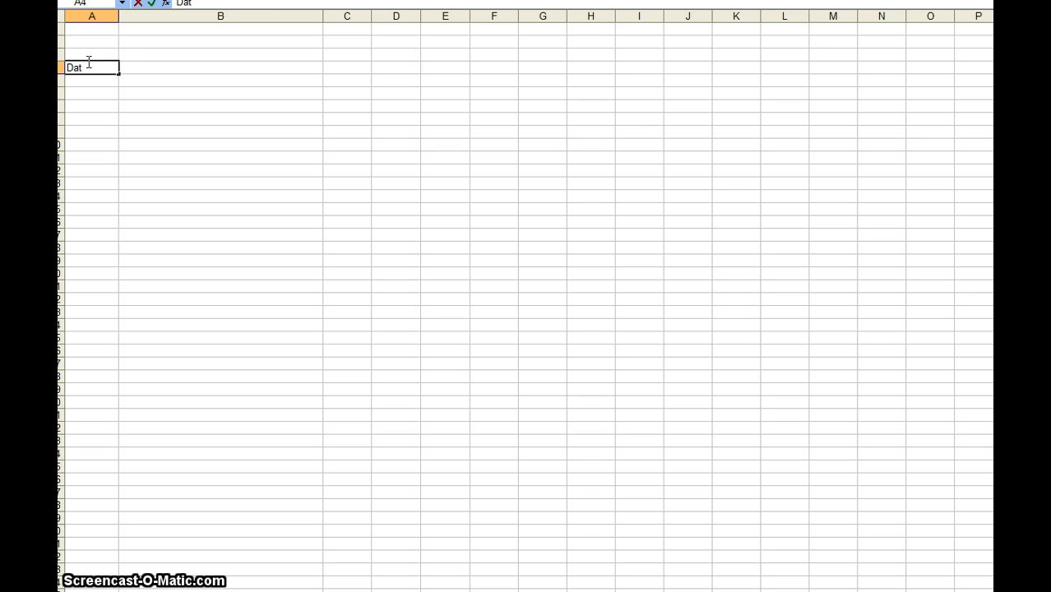
pyautogui.press('Escape')
pyautogui.press('Up')
pyautogui.press('Up')
pyautogui.press('Up')
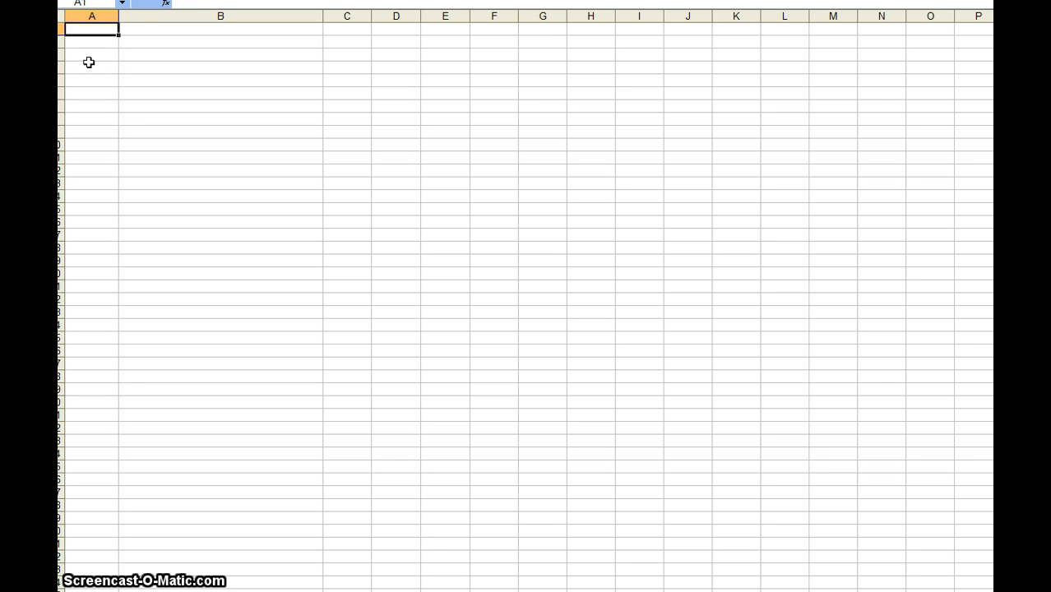
# - Enter the labels "Notes" in cell A1 and "Title" in cell A2
pyautogui.press('Down')
pyautogui.press('Down')
pyautogui.press('Up')
pyautogui.press('Up')
pyautogui.write('Notes')
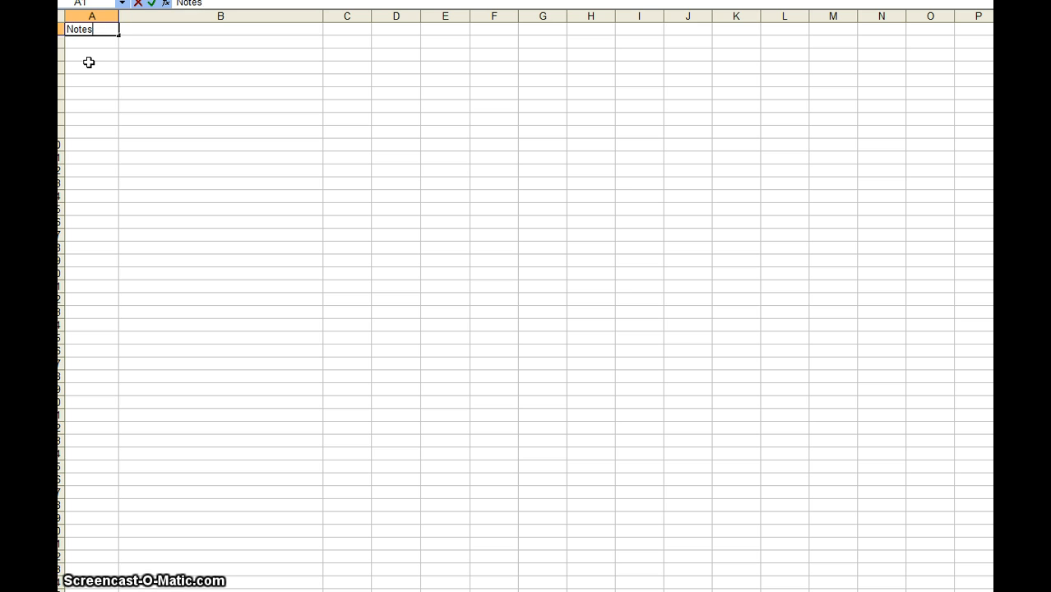
pyautogui.press('Return')
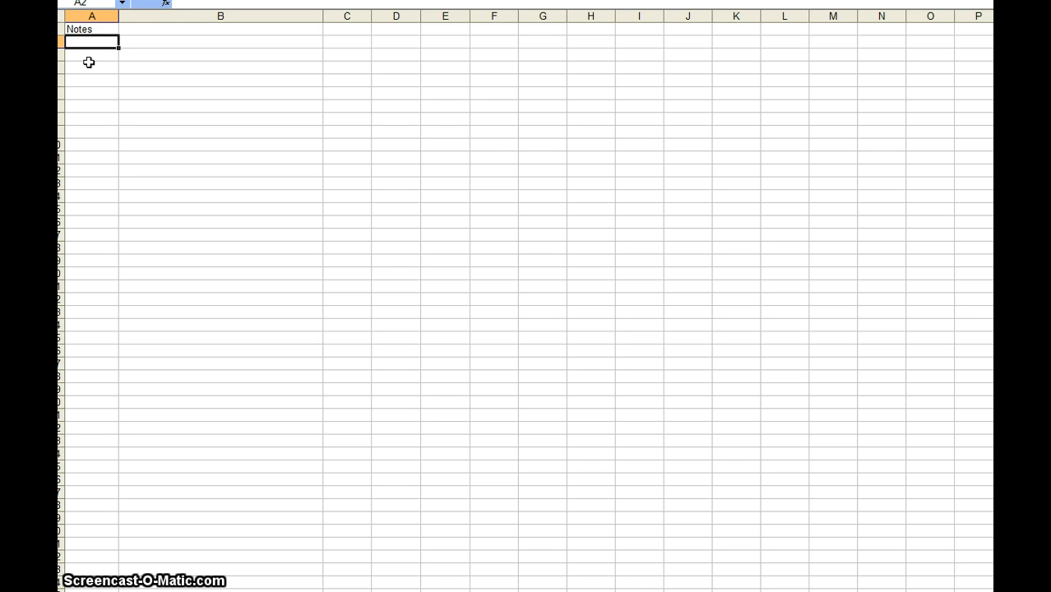
pyautogui.write('Title')
pyautogui.press('Tab')
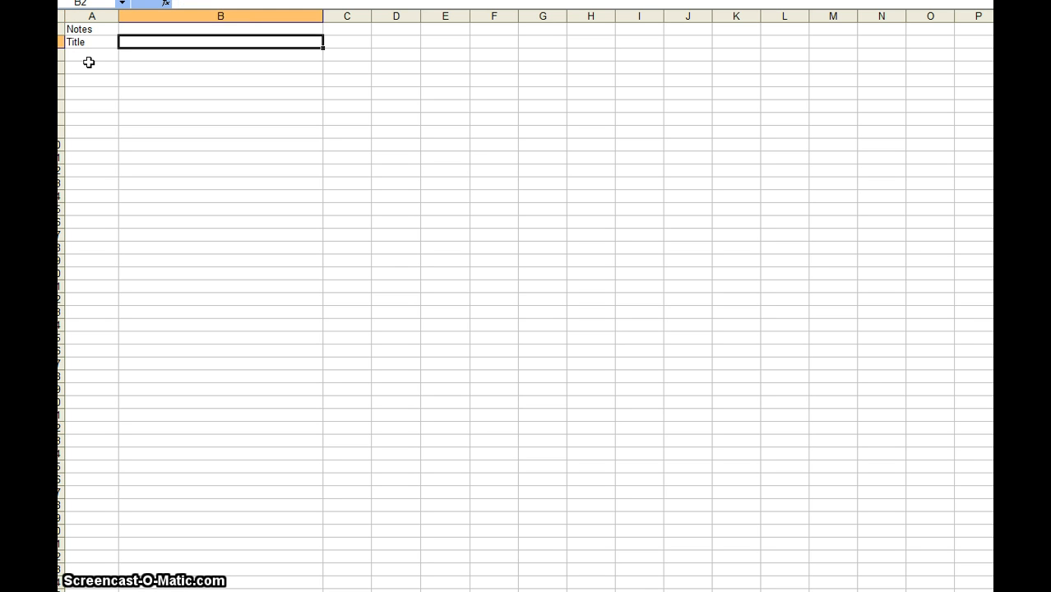
# - Enter "X group accounts year 2009/2010" as the title in cell B2
pyautogui.write('X grou')
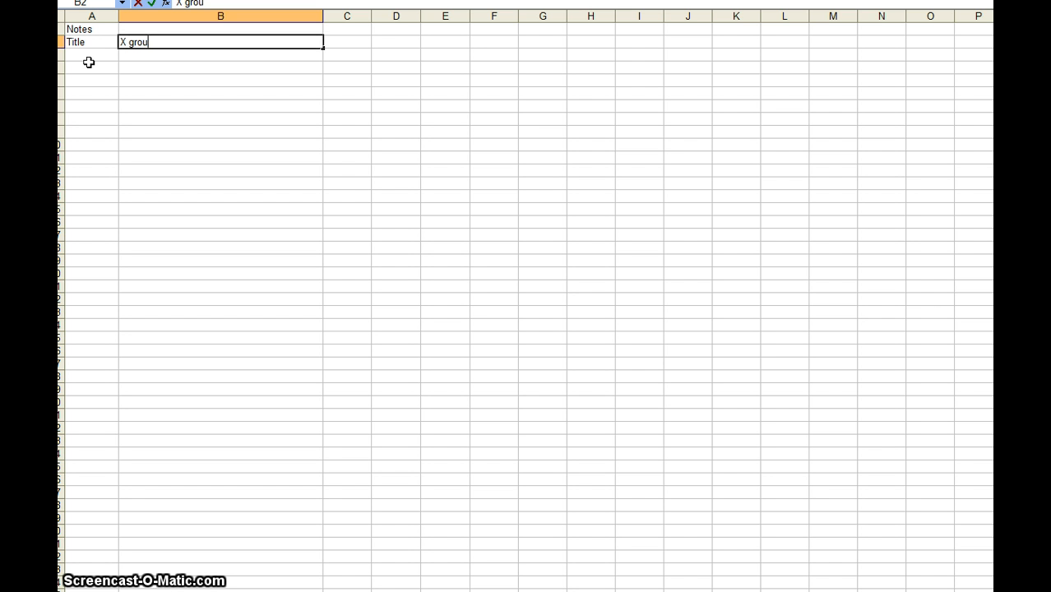
pyautogui.write('p acco')
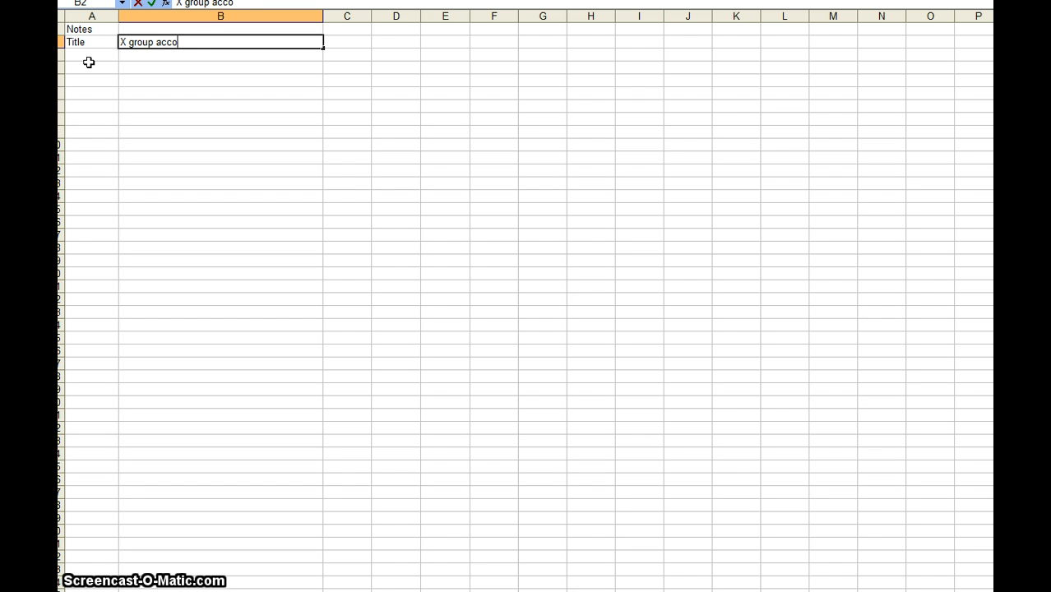
pyautogui.write('unts year 20')
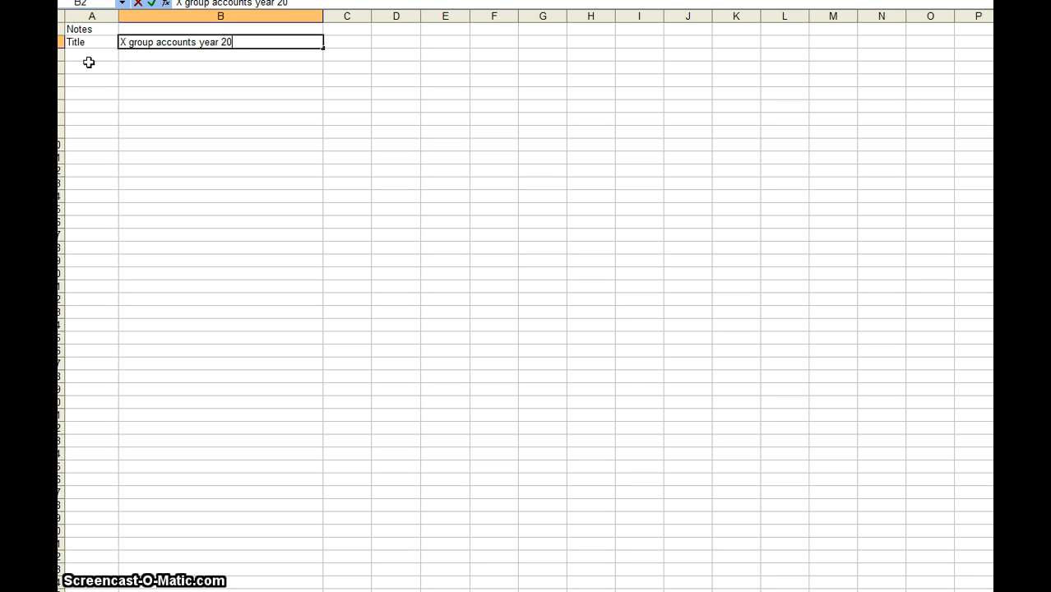
pyautogui.write('09/2010')
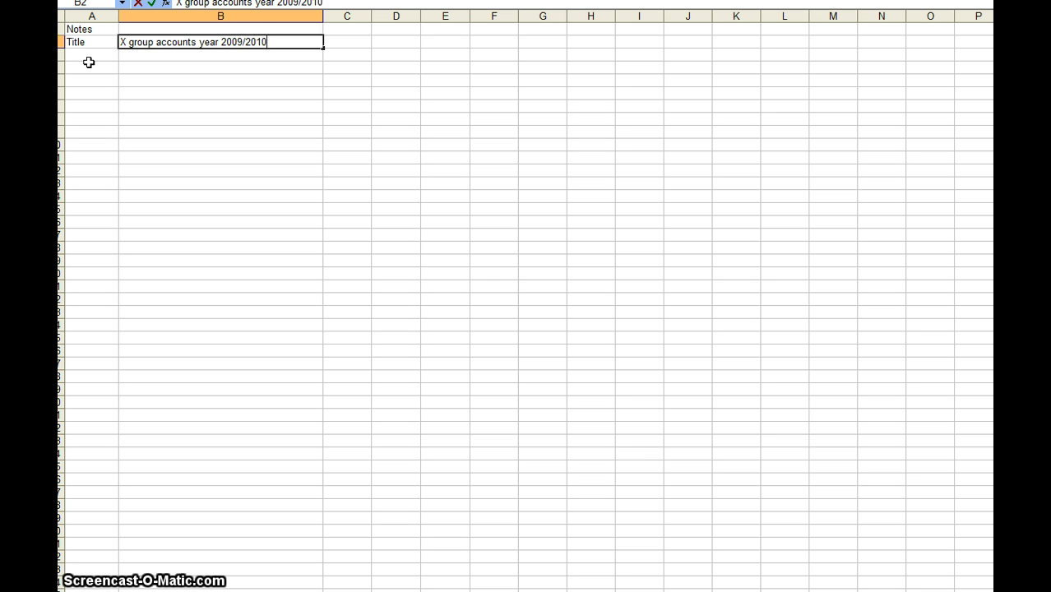
pyautogui.click(89, 62)
pyautogui.press('Return')
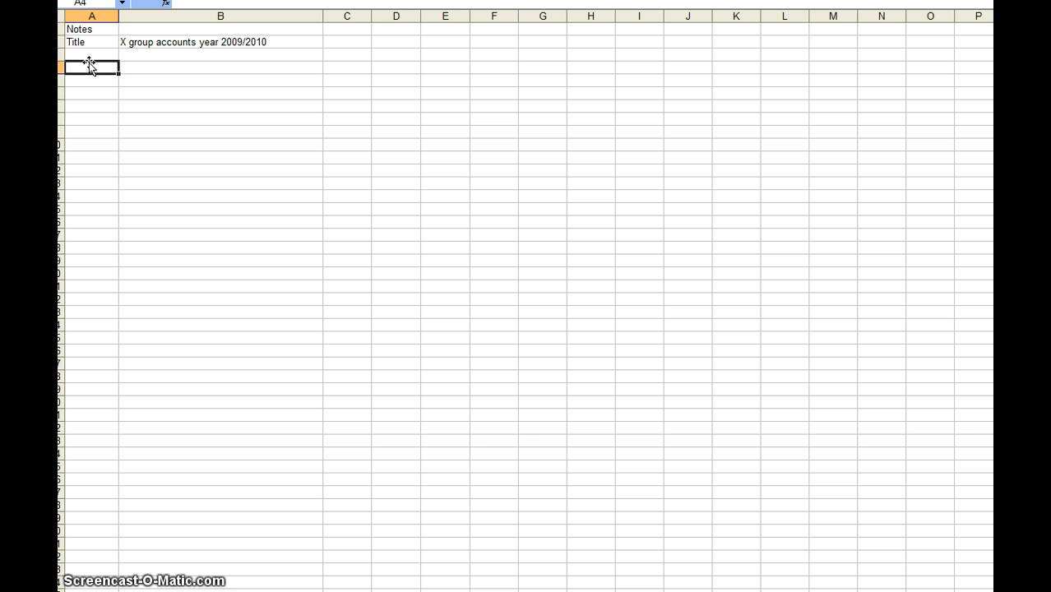
# - Enter the column headings Date, Details, Debit, Credit and Balance across row 4, starting in column A
pyautogui.write('Date')
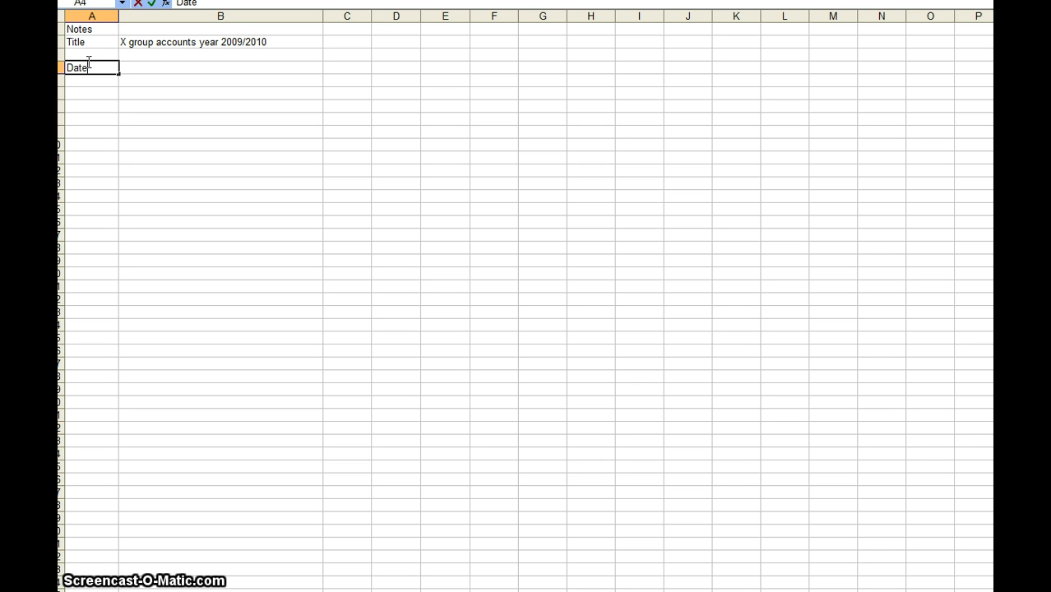
pyautogui.press('Tab')
pyautogui.write('Details')
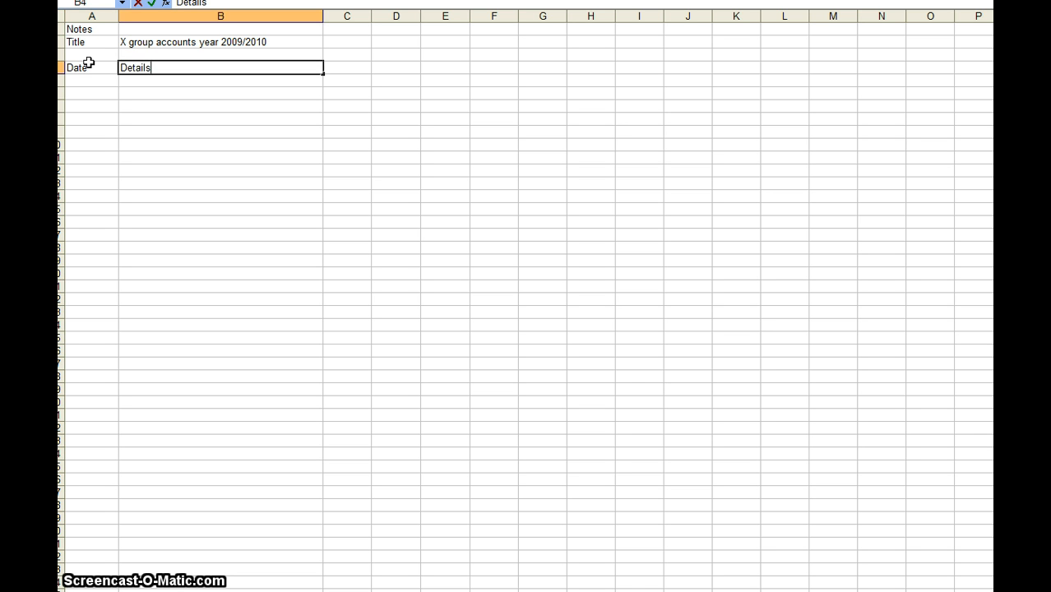
pyautogui.press('Tab')
pyautogui.write('Debit')
pyautogui.press('Tab')
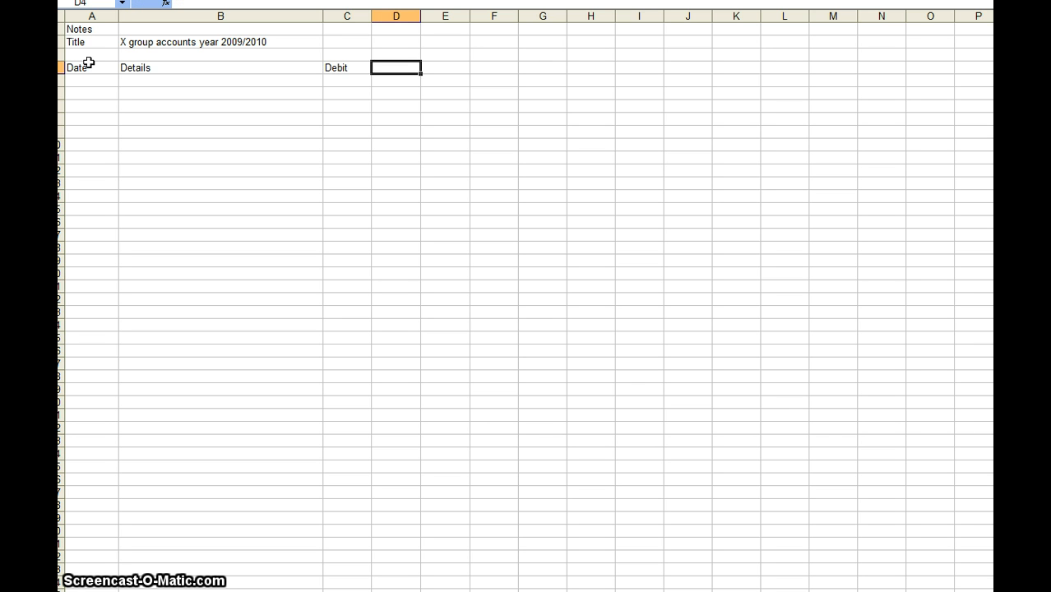
pyautogui.write('Crei')
pyautogui.write('it')
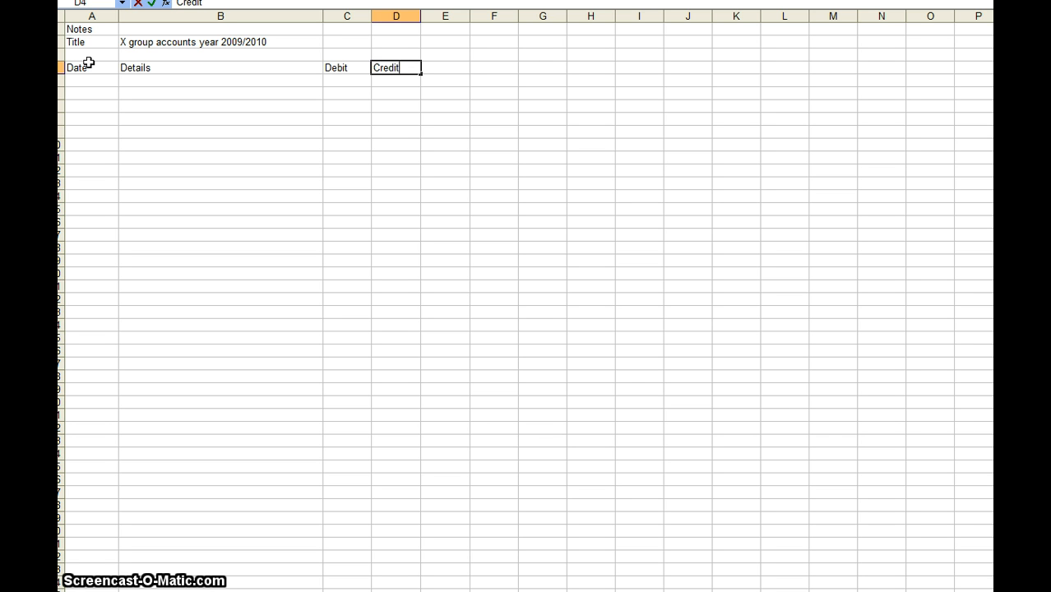
pyautogui.press('Tab')
pyautogui.write('Balance')
pyautogui.press('Return')
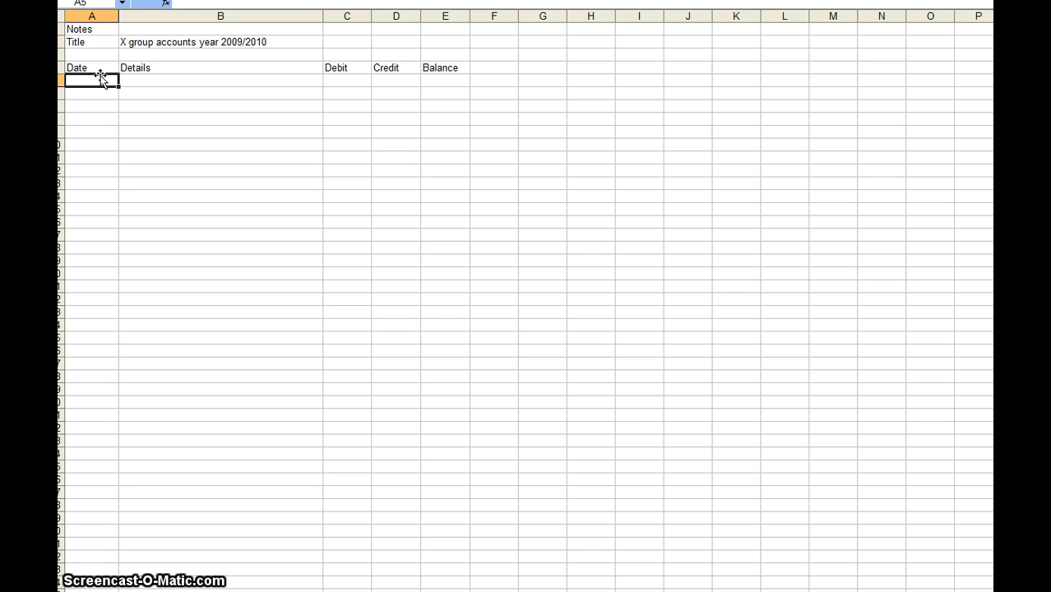
# - Fill row 5 with the date 01/04/2010, the details "Balance brought forward" and a balance of 450
pyautogui.write('1/04/20')
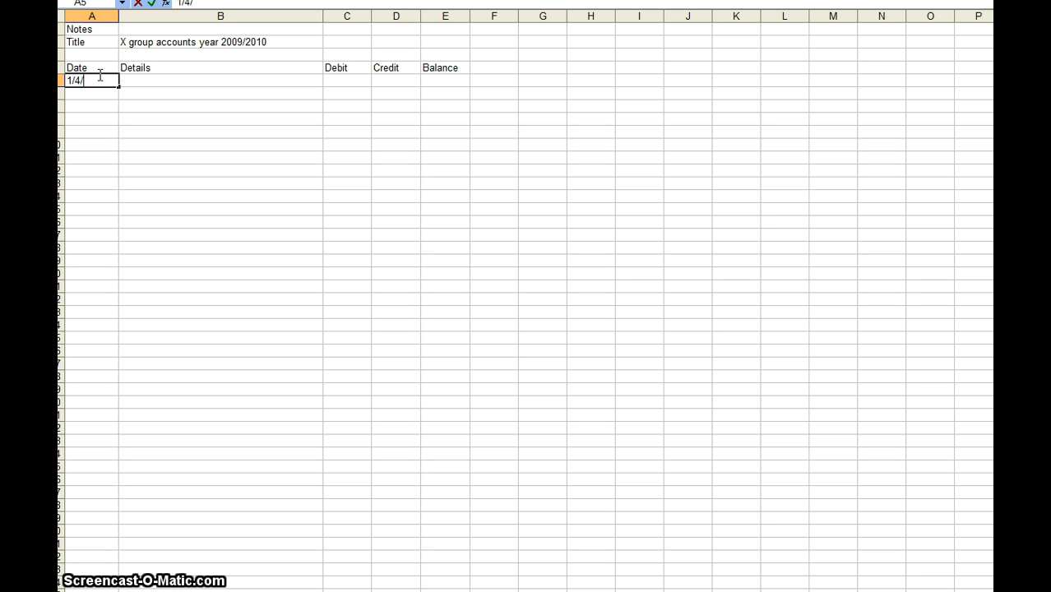
pyautogui.write('10')
pyautogui.press('Tab')
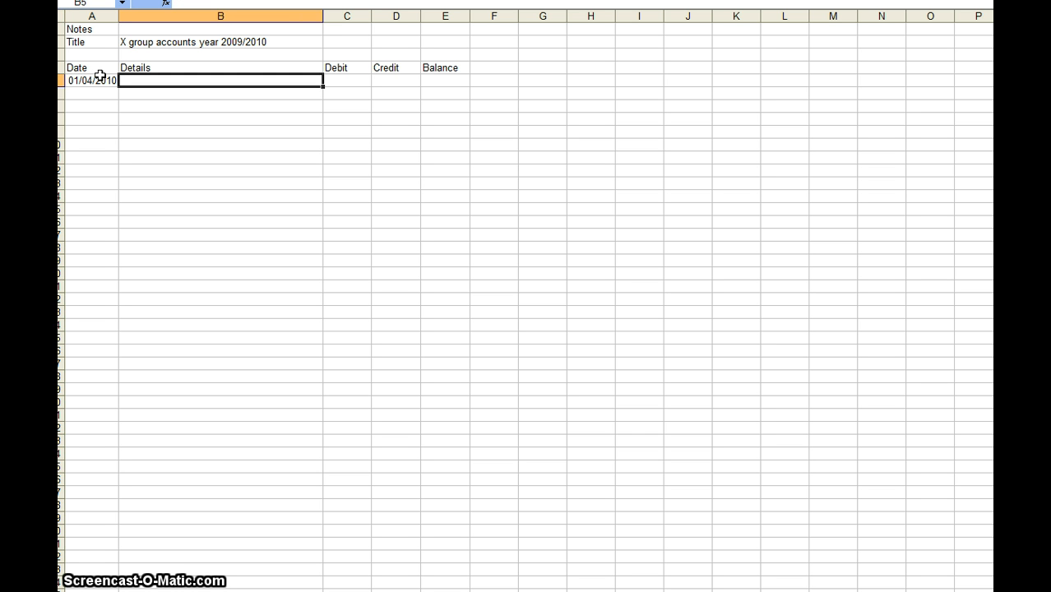
pyautogui.write('B')
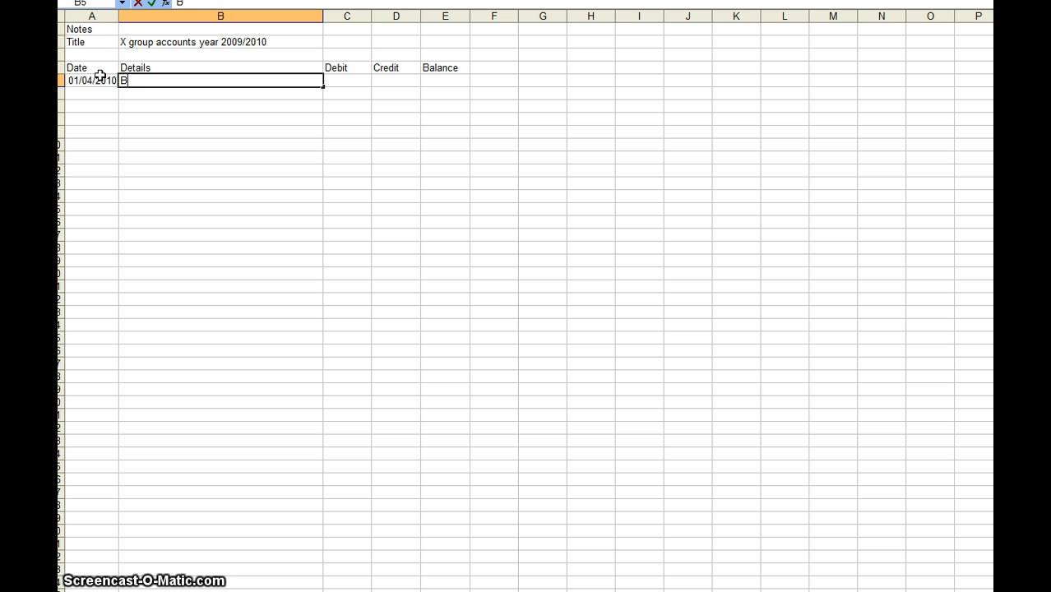
pyautogui.write('alance bro')
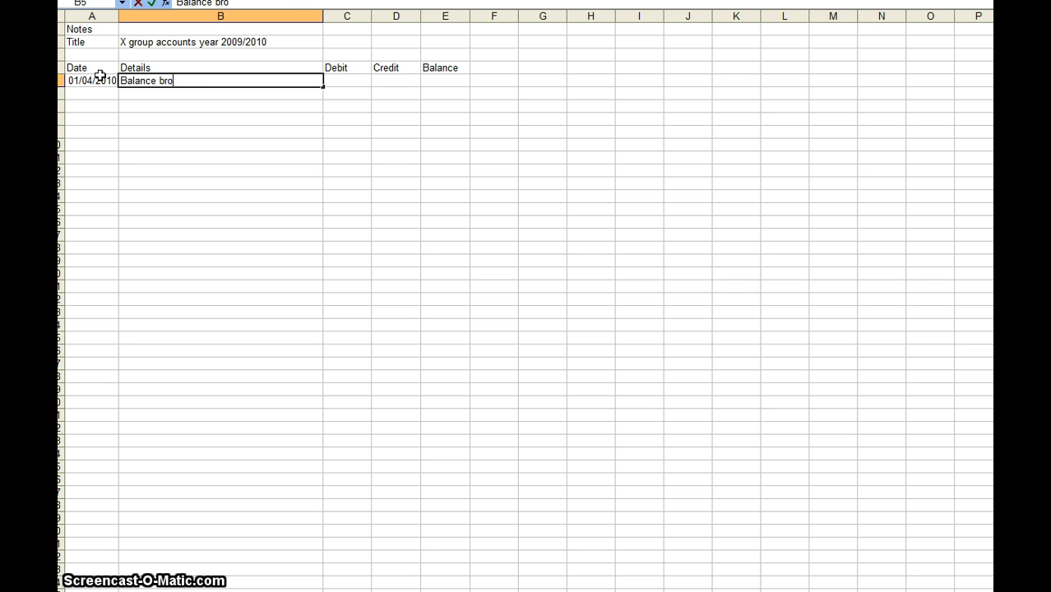
pyautogui.write('ught forward')
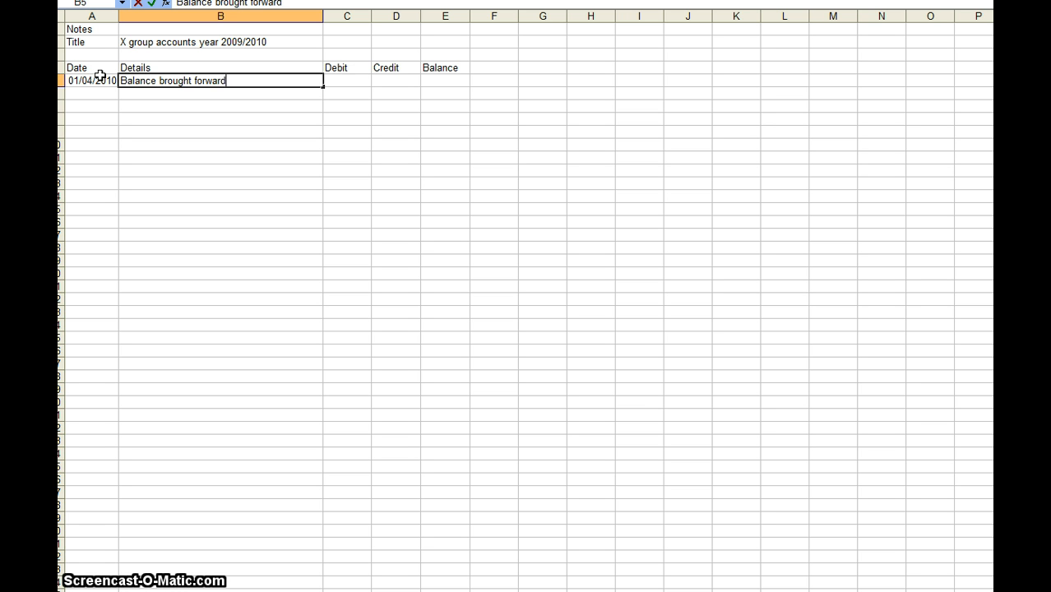
pyautogui.press('Tab')
pyautogui.press('Tab')
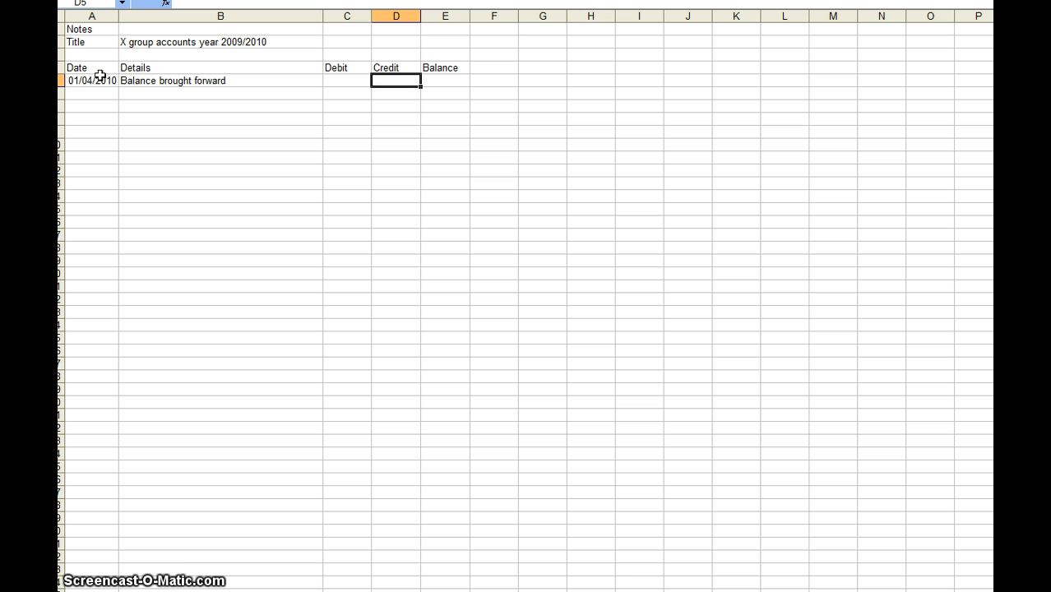
pyautogui.press('Tab')
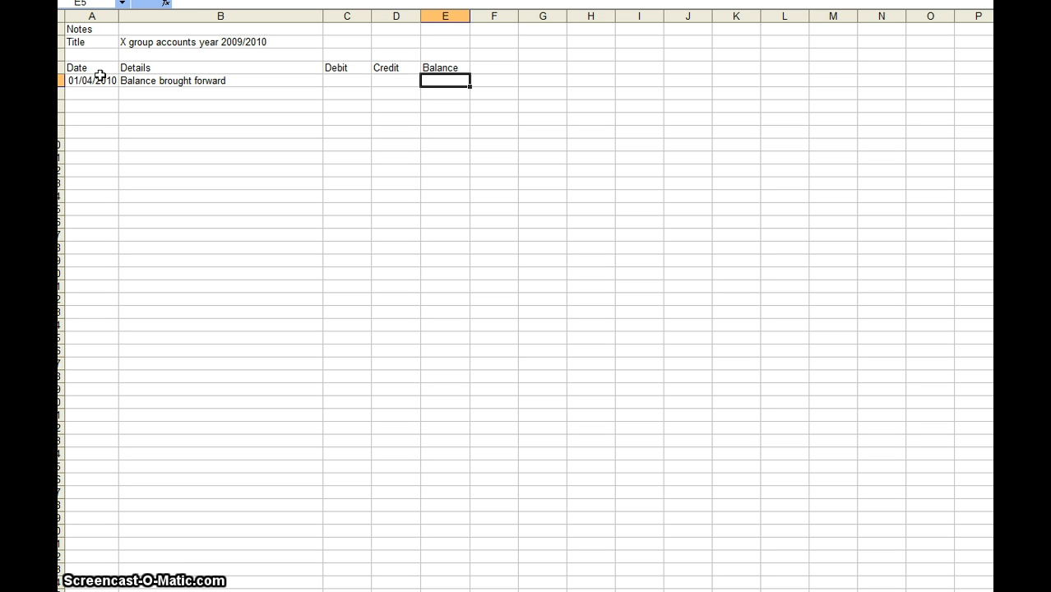
pyautogui.write('450')
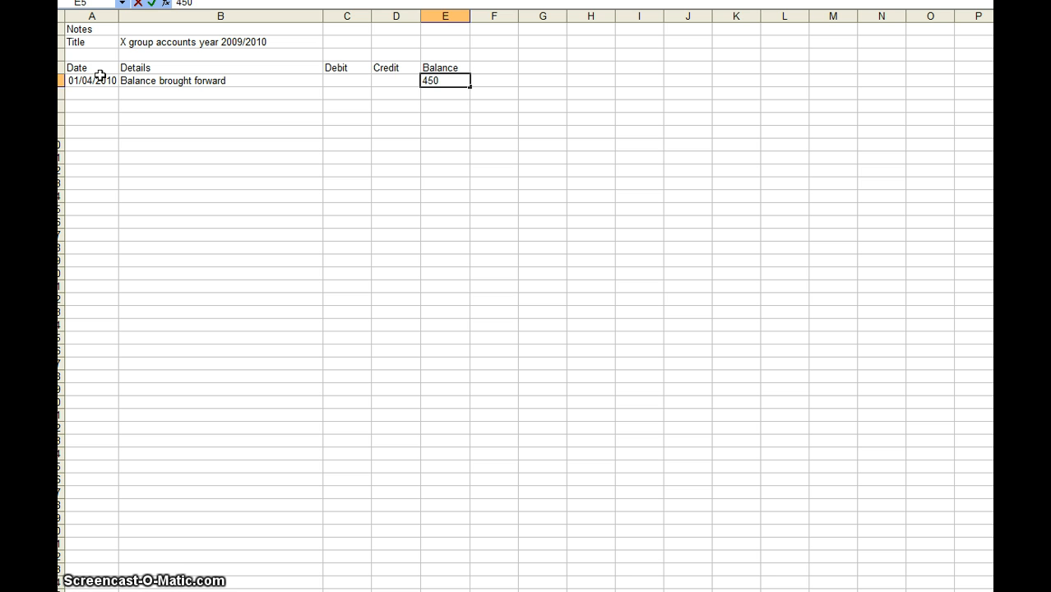
pyautogui.press('Return')
pyautogui.press('Left')
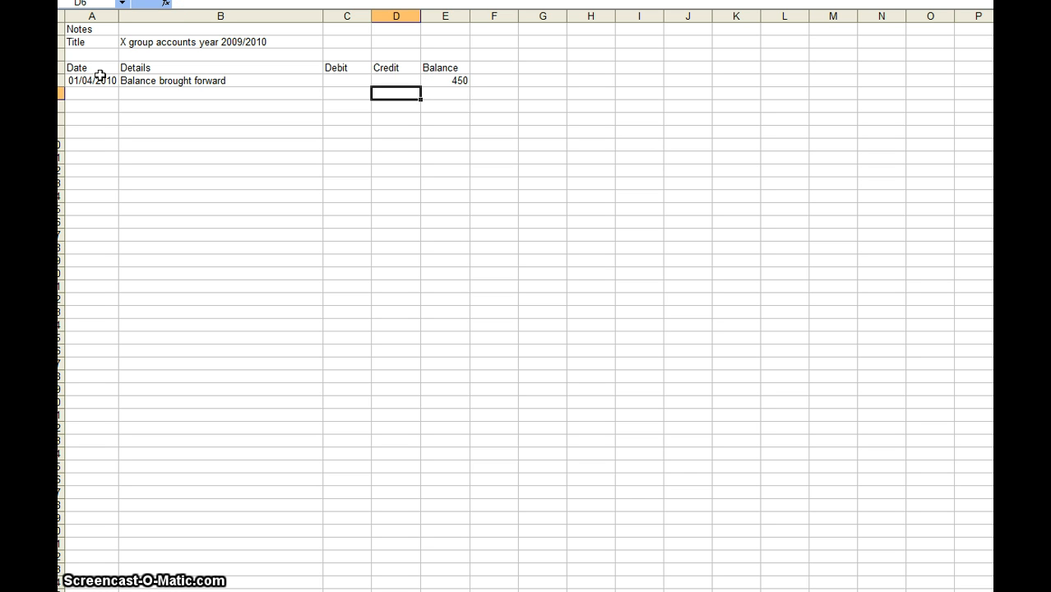
pyautogui.press('Up')
pyautogui.press('Left')
pyautogui.press('Left')
pyautogui.press('Left')
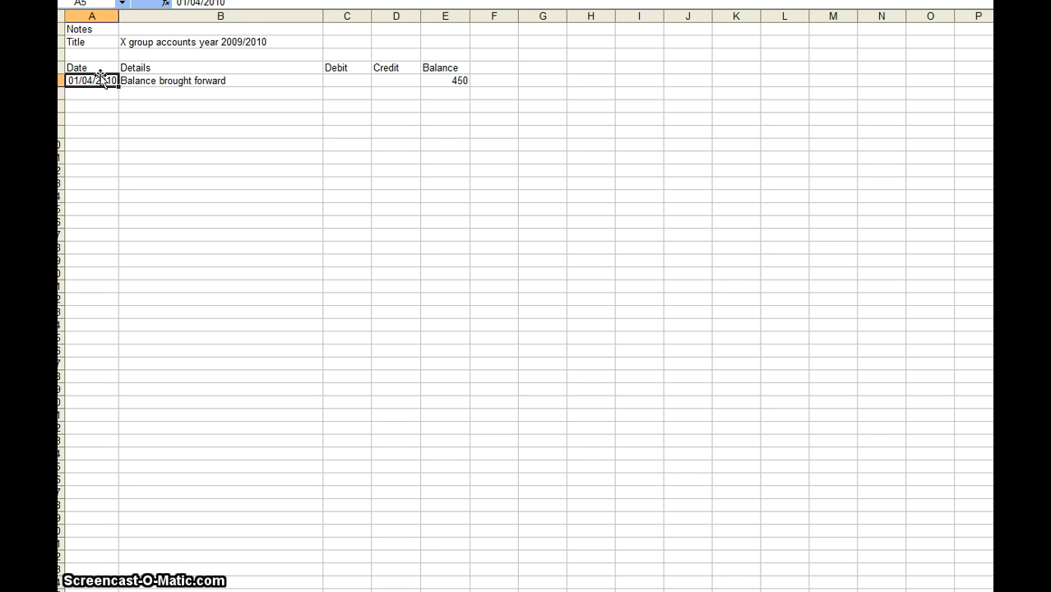
pyautogui.hotkey('shift', 'Right')
pyautogui.hotkey('shift', 'Right')
pyautogui.hotkey('shift', 'Right')
pyautogui.hotkey('shift', 'Down')
pyautogui.hotkey('shift', 'Down')
pyautogui.hotkey('shift', 'Down')
pyautogui.hotkey('shift', 'Down')
pyautogui.hotkey('shift', 'Down')
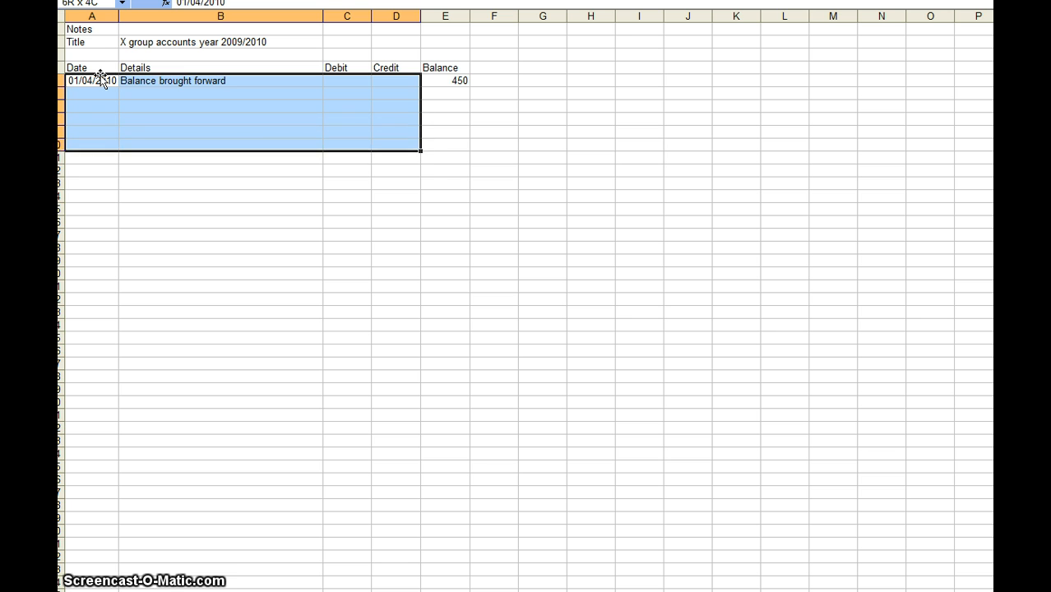
pyautogui.hotkey('shift', 'Down')
pyautogui.hotkey('shift', 'Down')
pyautogui.press('Up')
pyautogui.press('Right')
pyautogui.press('Down')
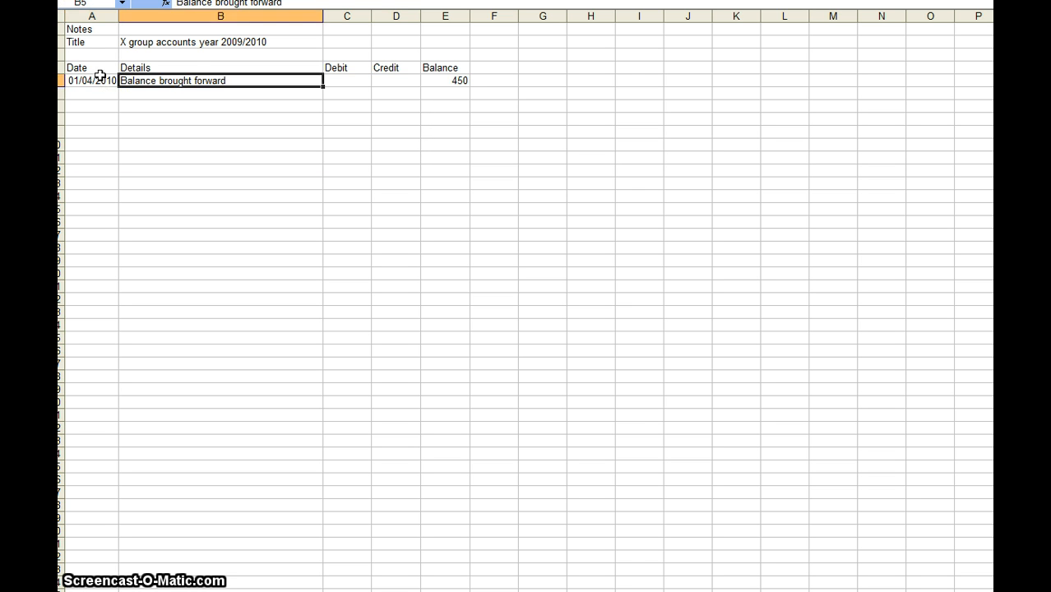
pyautogui.press('Right')
pyautogui.press('Right')
pyautogui.press('Right')
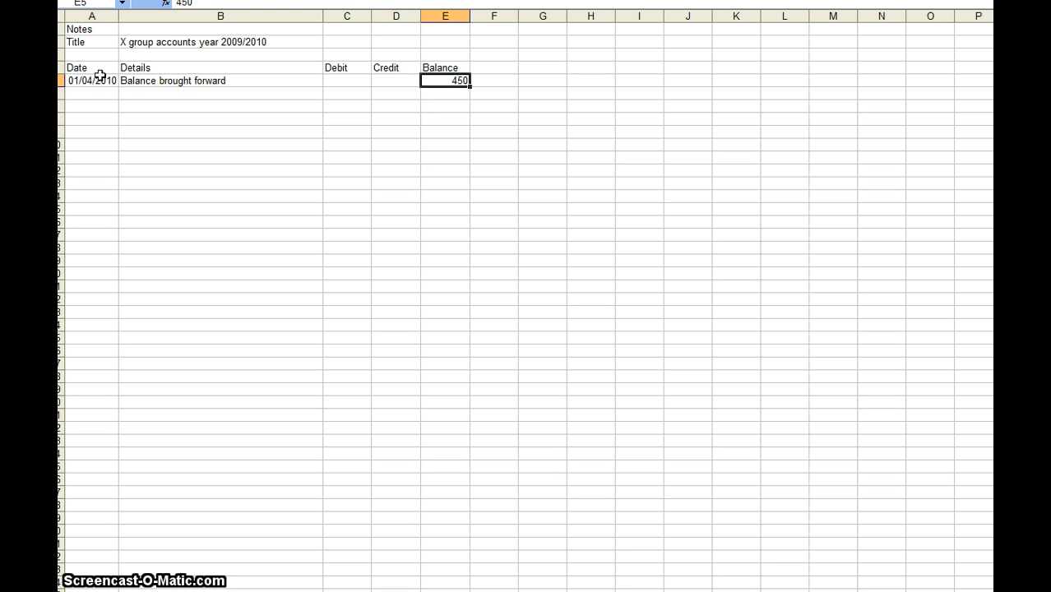
# - Enter the date 1/4/10 in cell A6 for the second entry row
pyautogui.press('Return')
pyautogui.press('Left')
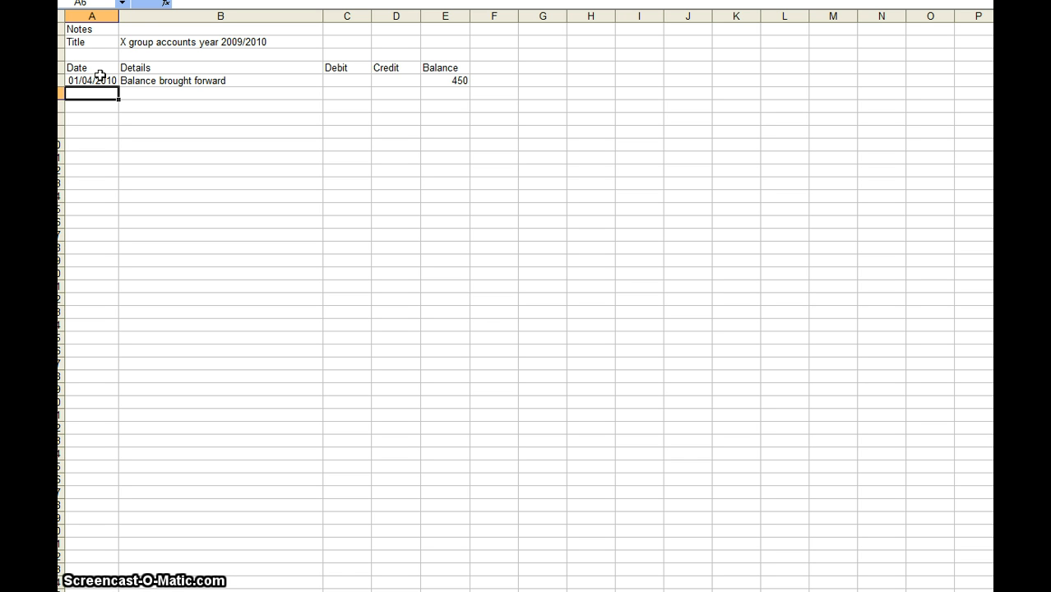
pyautogui.write('1/4/')
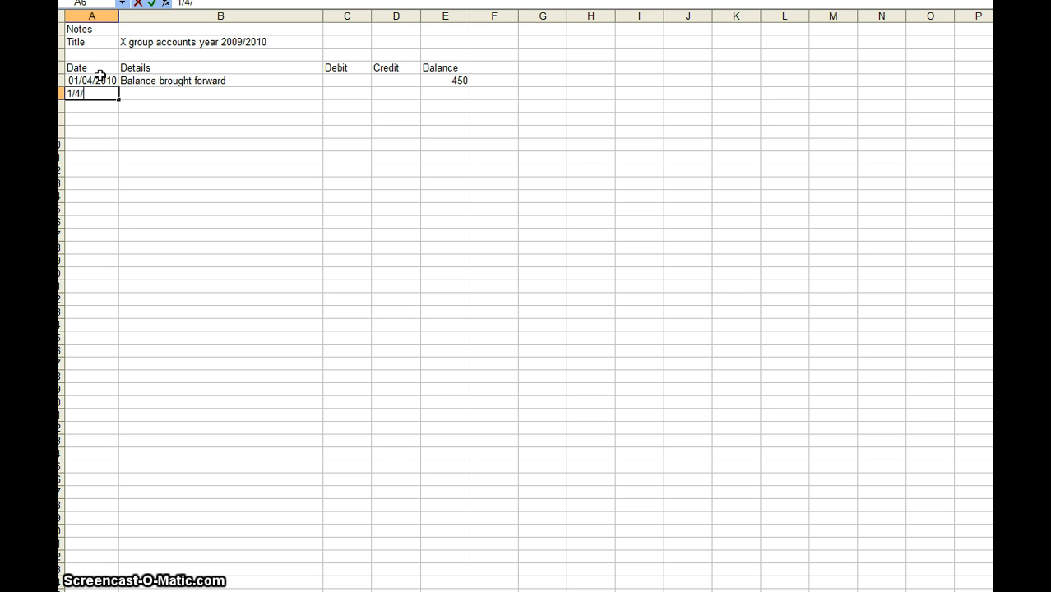
pyautogui.write('10')
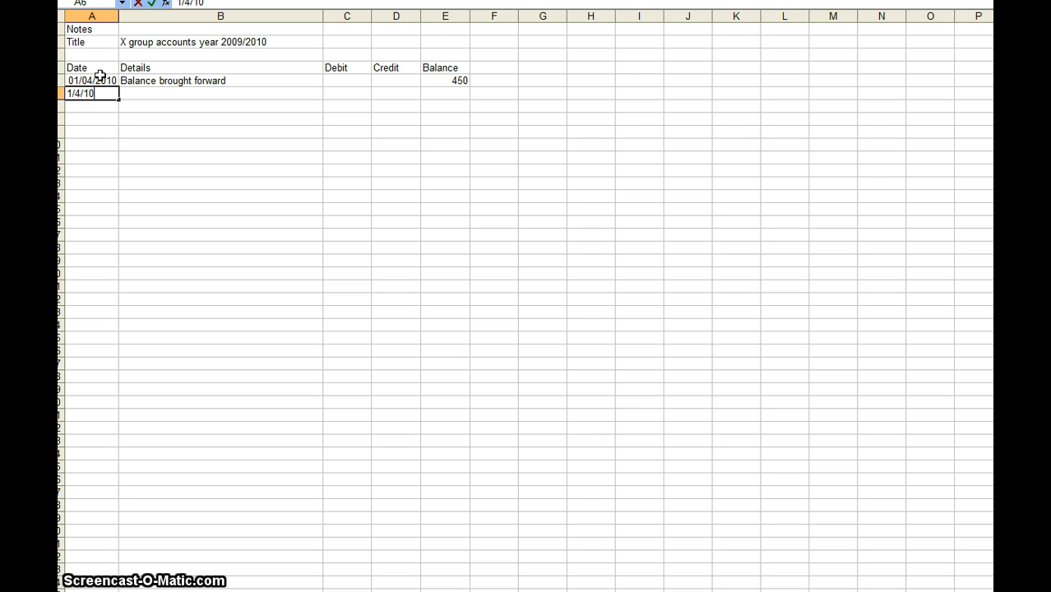
# - Change the title in cell B2 to "X group accounts year 2010/2011"
pyautogui.click(445, 92)
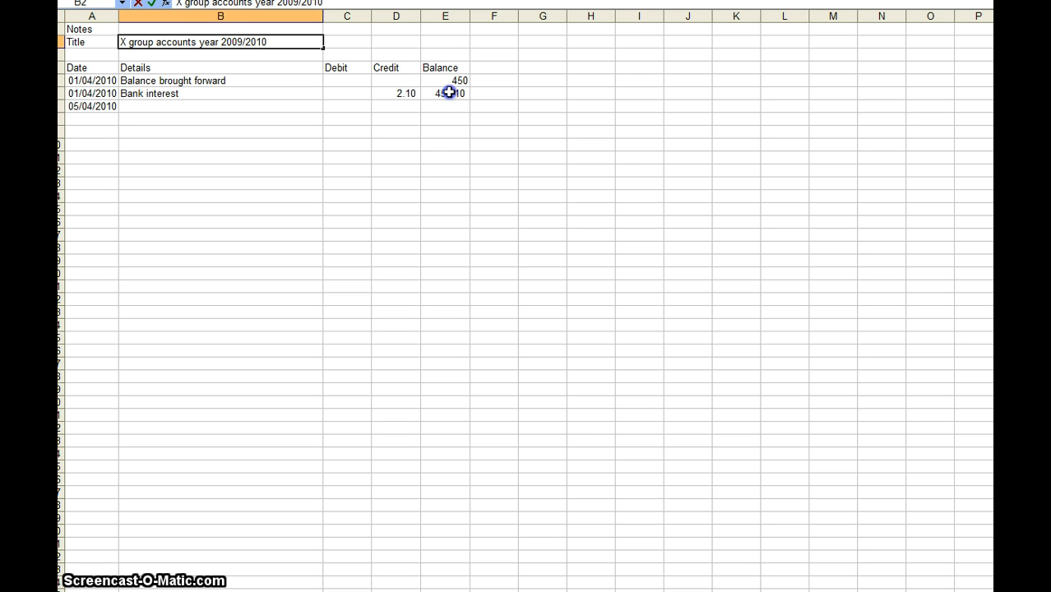
pyautogui.press('BackSpace')
pyautogui.press('BackSpace')
pyautogui.press('BackSpace')
pyautogui.press('BackSpace')
pyautogui.press('BackSpace')
pyautogui.press('BackSpace')
pyautogui.write('10')
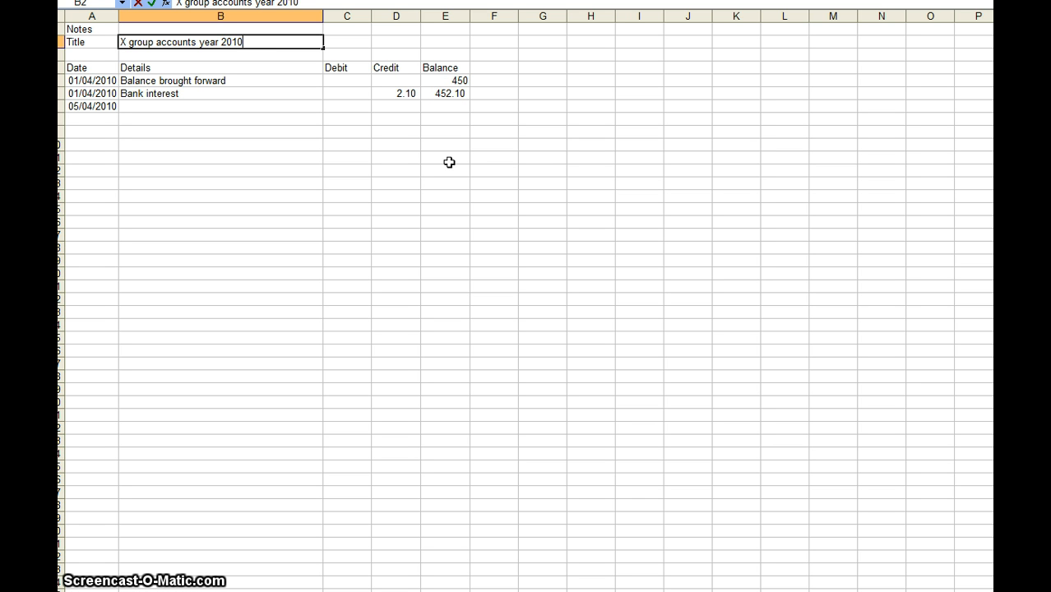
pyautogui.write('/2011')
pyautogui.press('Return')
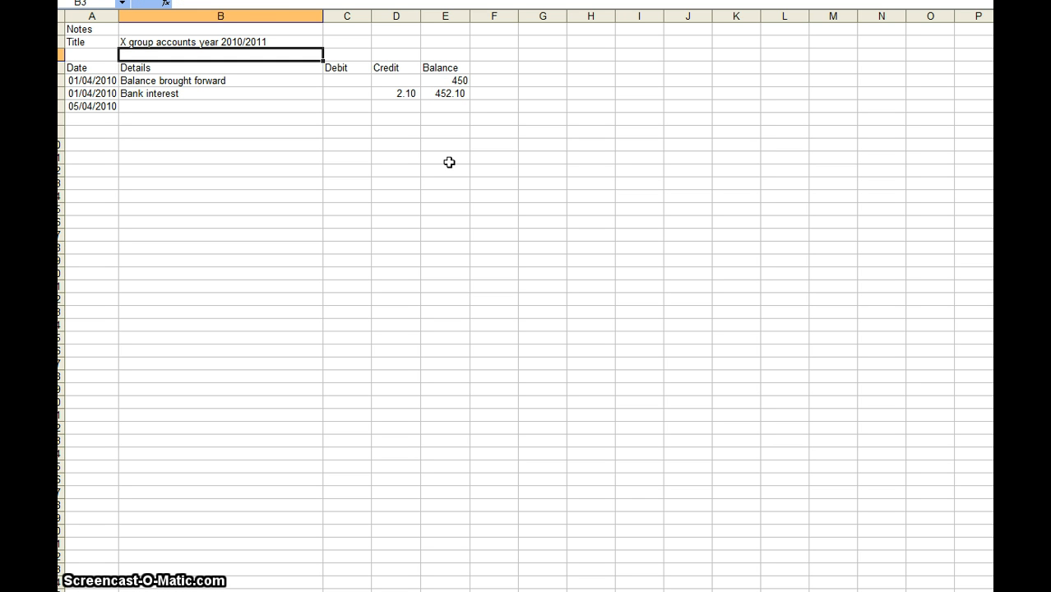
# - Complete the 05/04/2010 entry in row 7 with the details "Camp - Tolmers - summer camp deposit" and a debit of 250
pyautogui.press('Down')
pyautogui.press('Down')
pyautogui.press('Down')
pyautogui.press('Down')
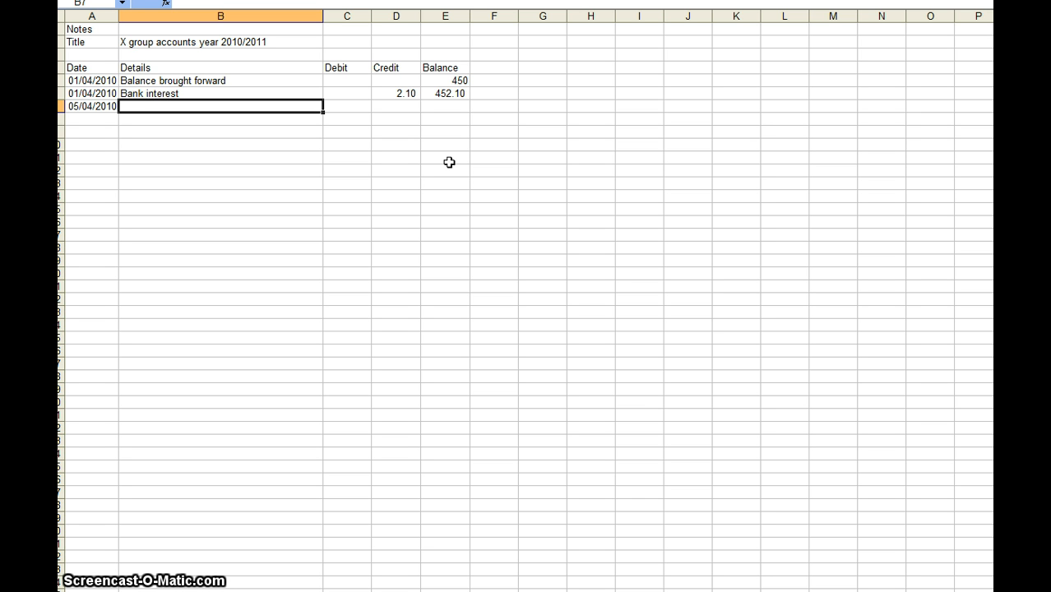
pyautogui.write('Cam')
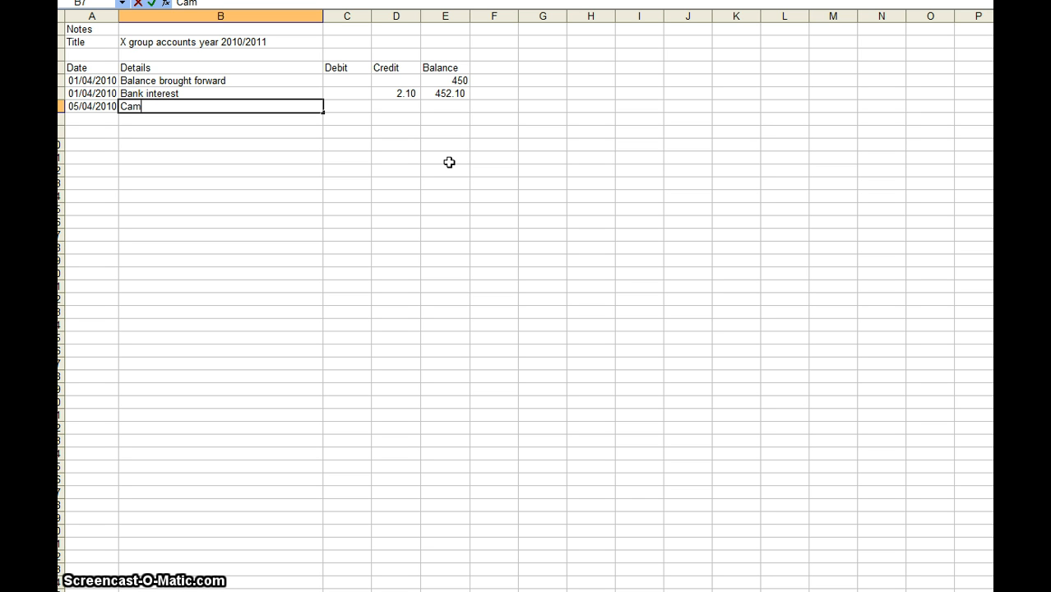
pyautogui.write('p-')
pyautogui.press('BackSpace')
pyautogui.write('- Tom')
pyautogui.write('mers - summer')
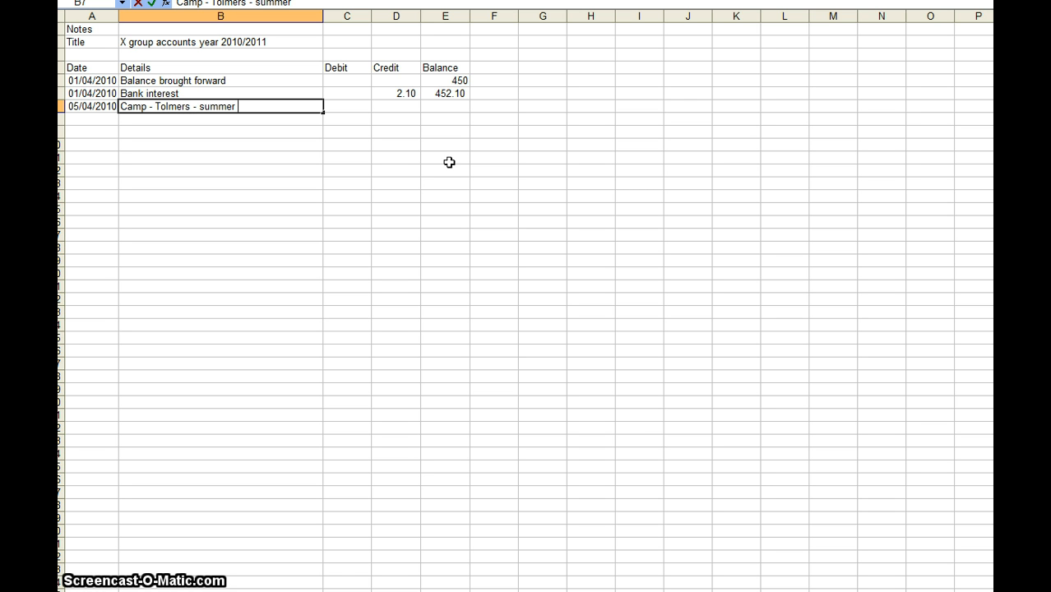
pyautogui.write(' camp')
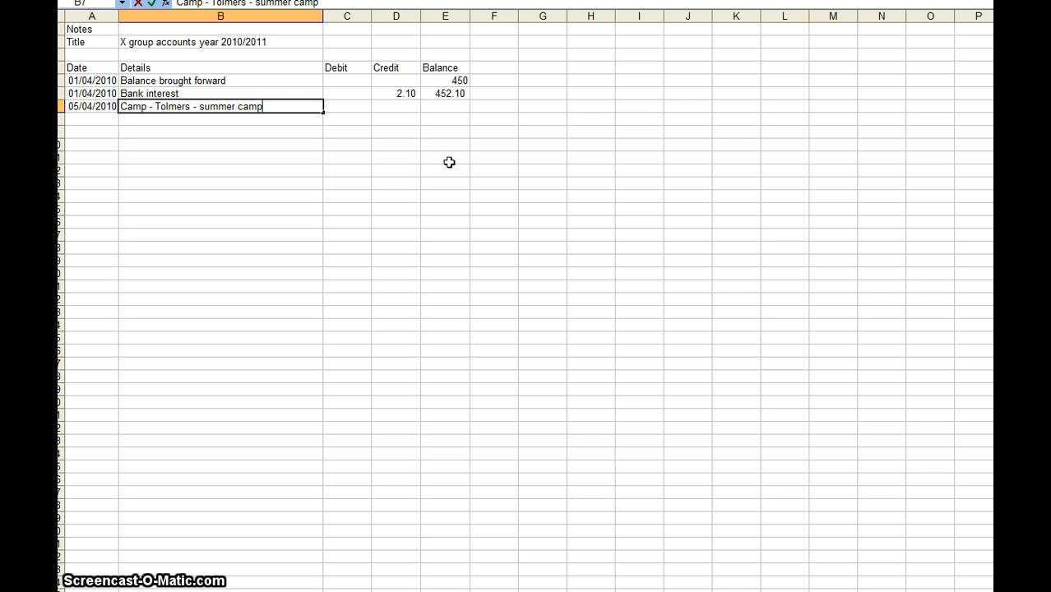
pyautogui.write(' deposi')
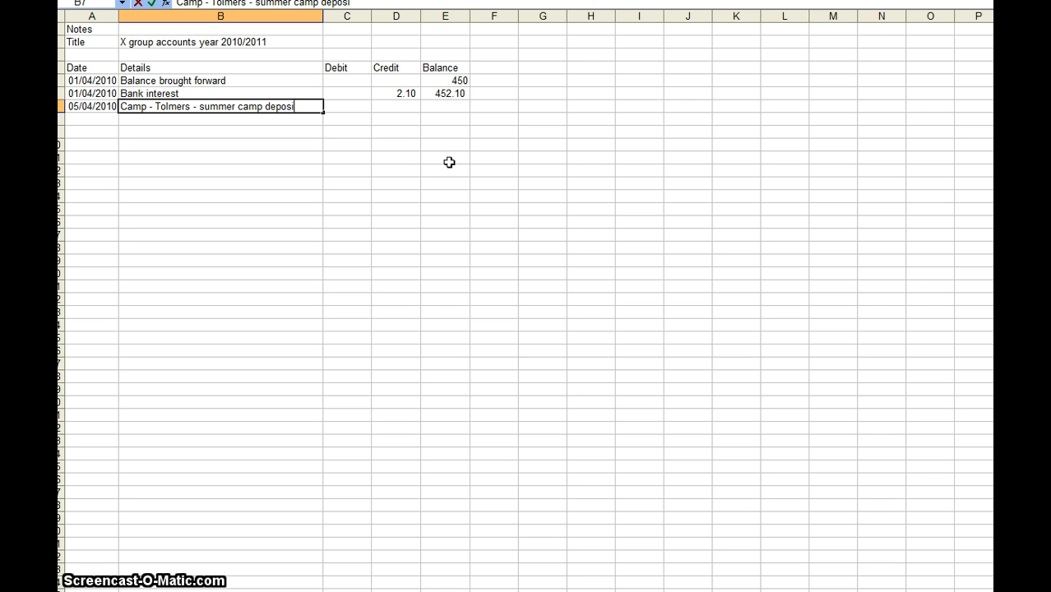
pyautogui.write('t')
pyautogui.press('Tab')
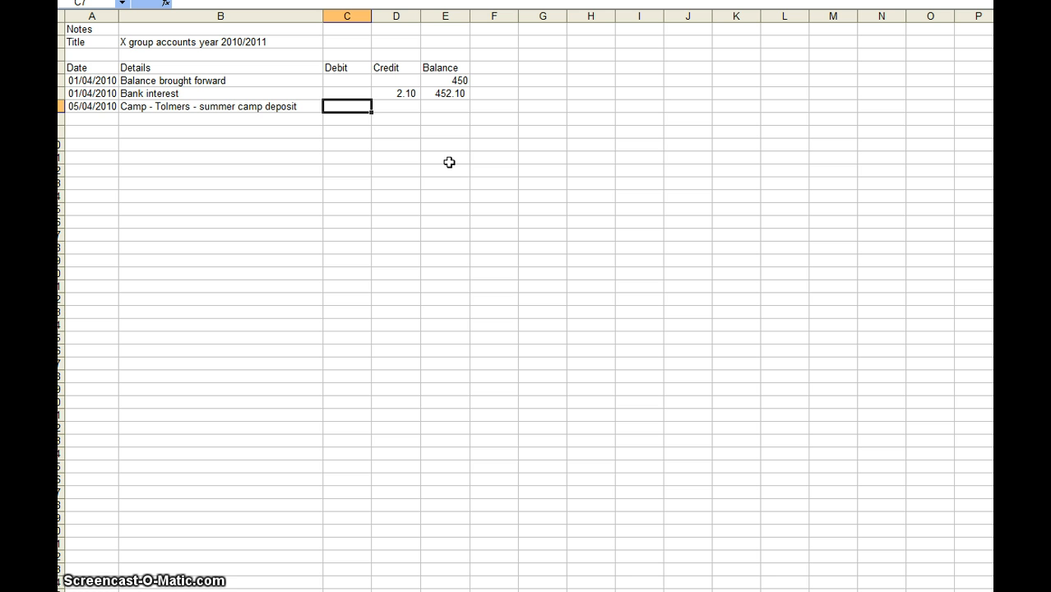
pyautogui.write('250')
pyautogui.press('Return')
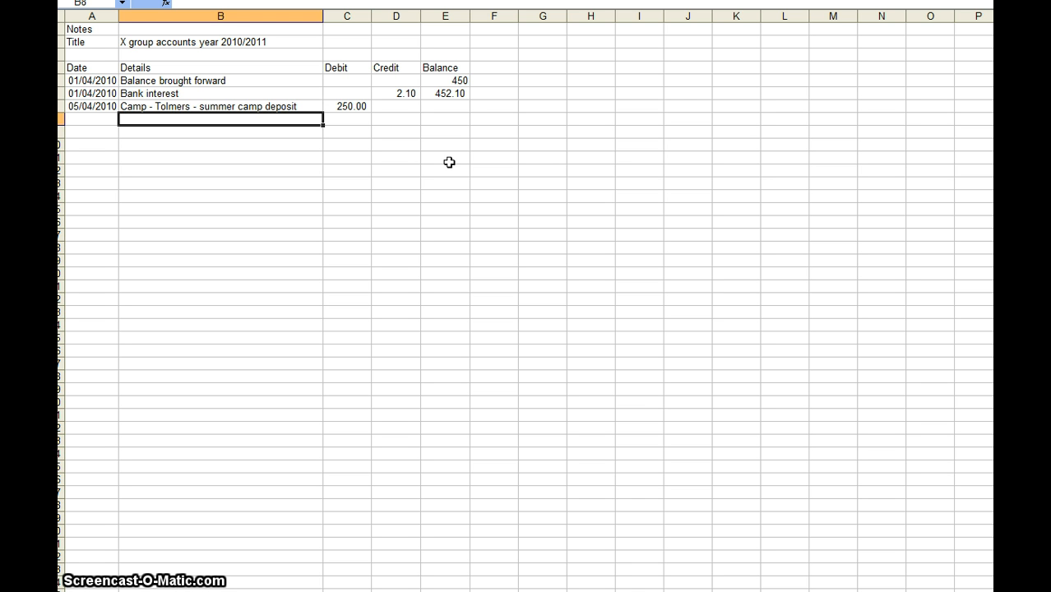
# - Copy the running balance formula from E6 down the Balance column to E33 and check the copies in E7 and E8
pyautogui.click(445, 94)
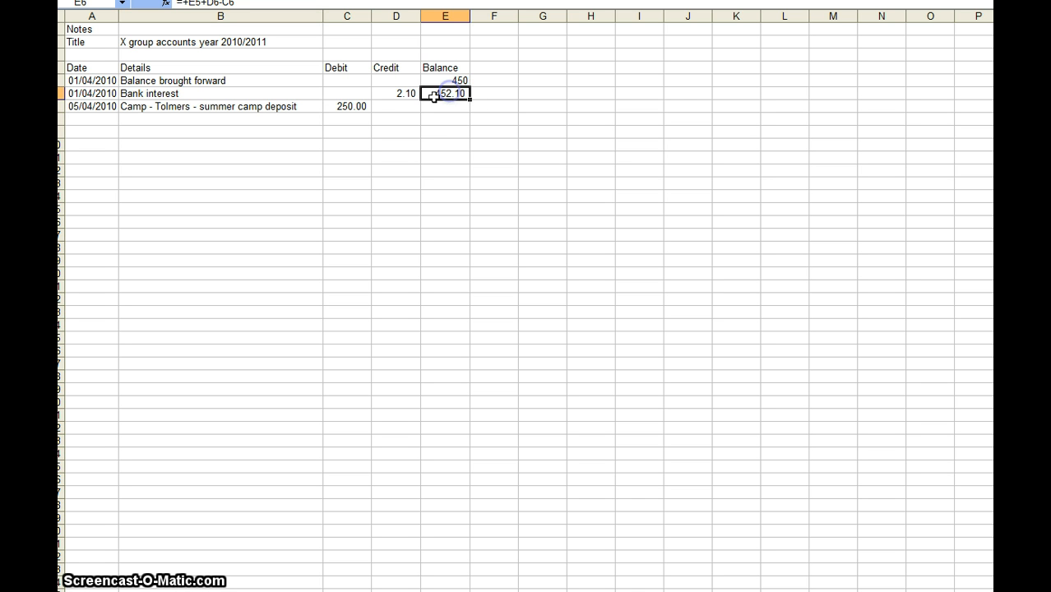
pyautogui.click(363, 110)
pyautogui.click(347, 107)
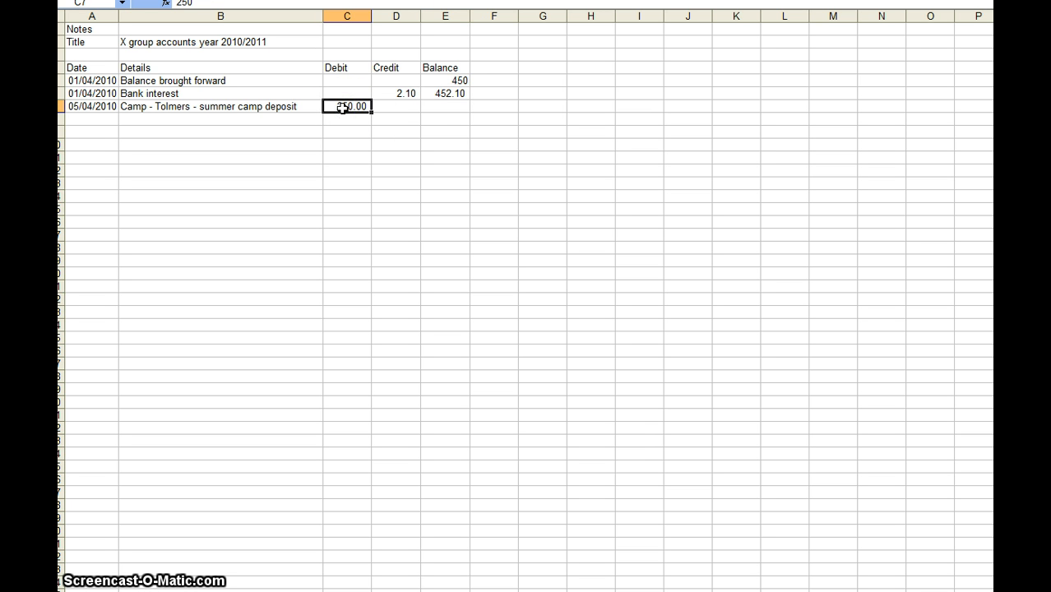
pyautogui.click(444, 92)
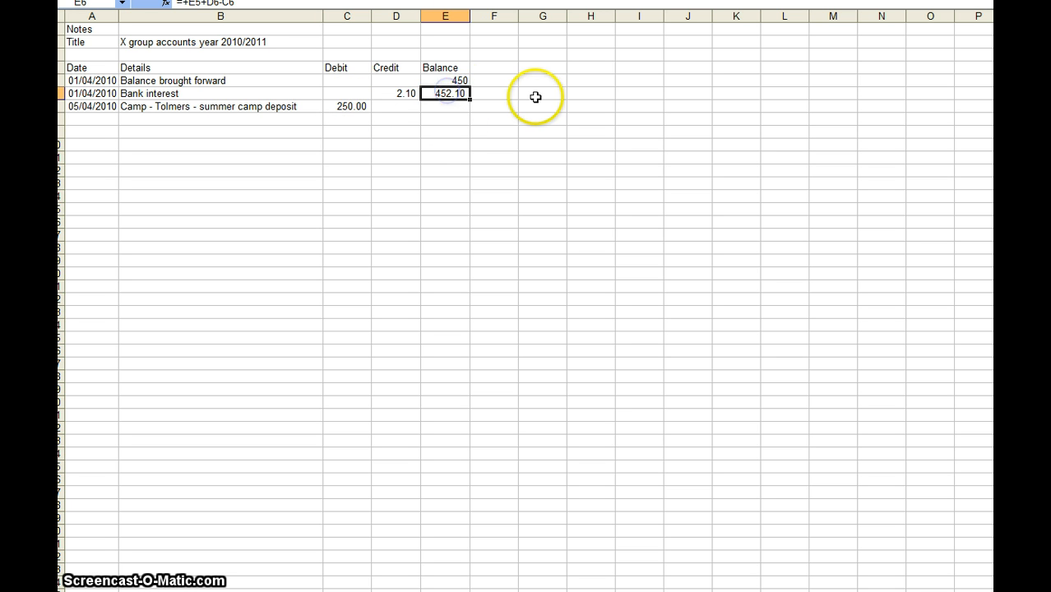
pyautogui.click(469, 99)
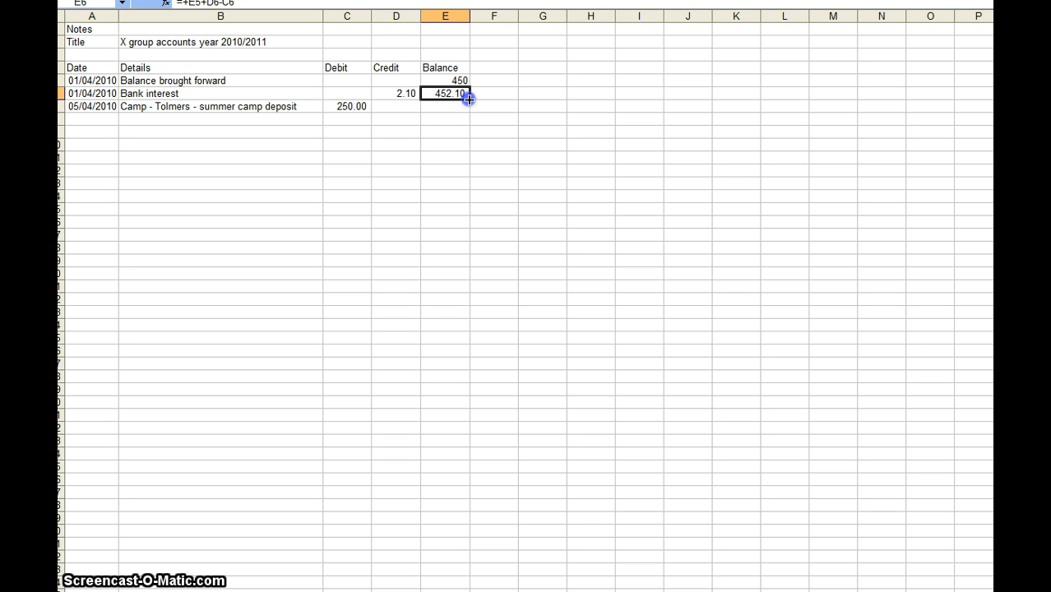
pyautogui.moveTo(469, 99); pyautogui.dragTo(459, 444)
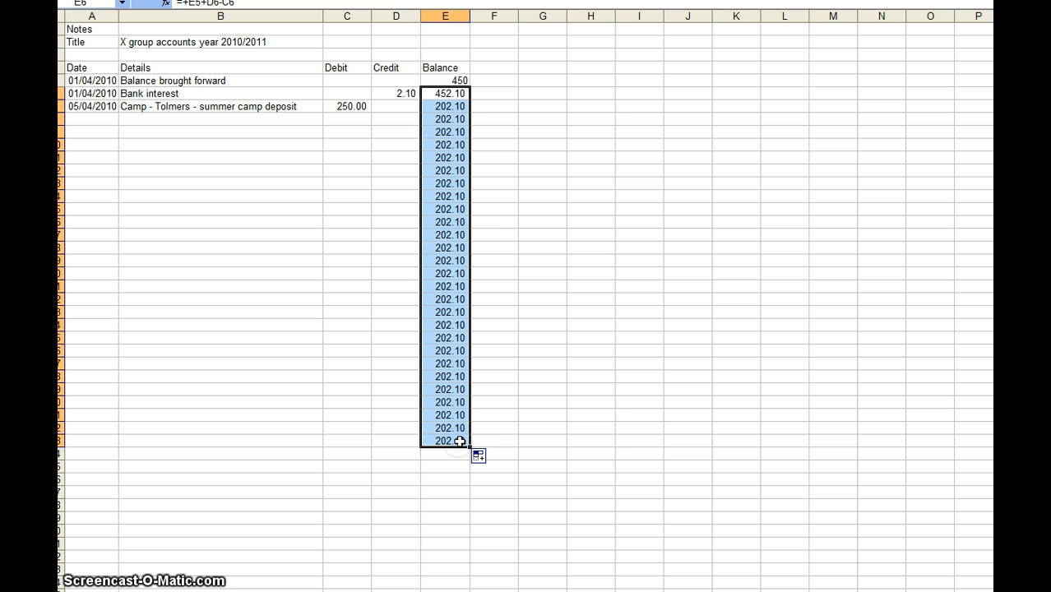
pyautogui.click(450, 107)
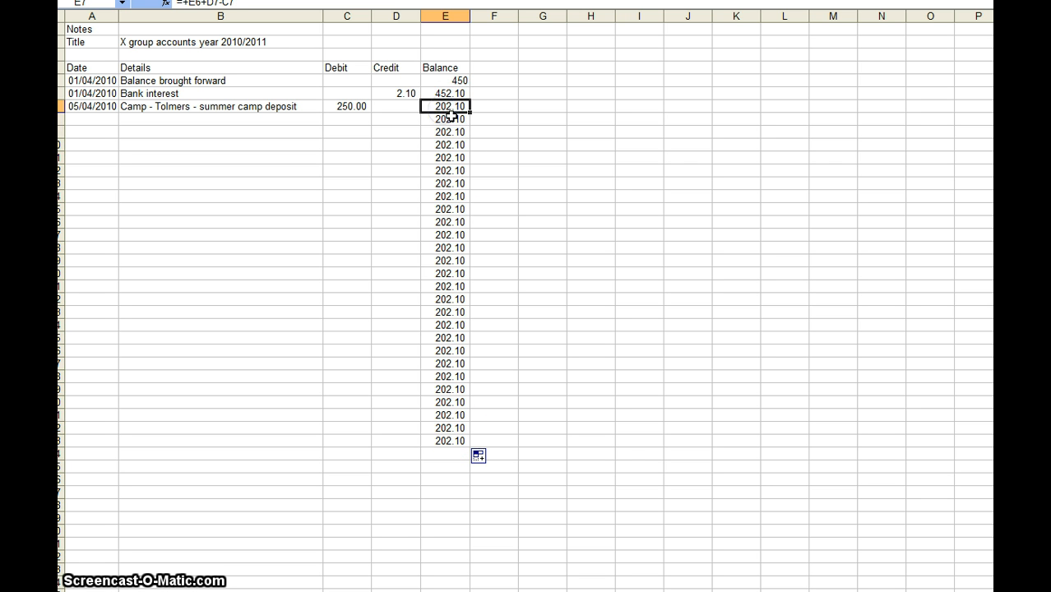
pyautogui.click(450, 119)
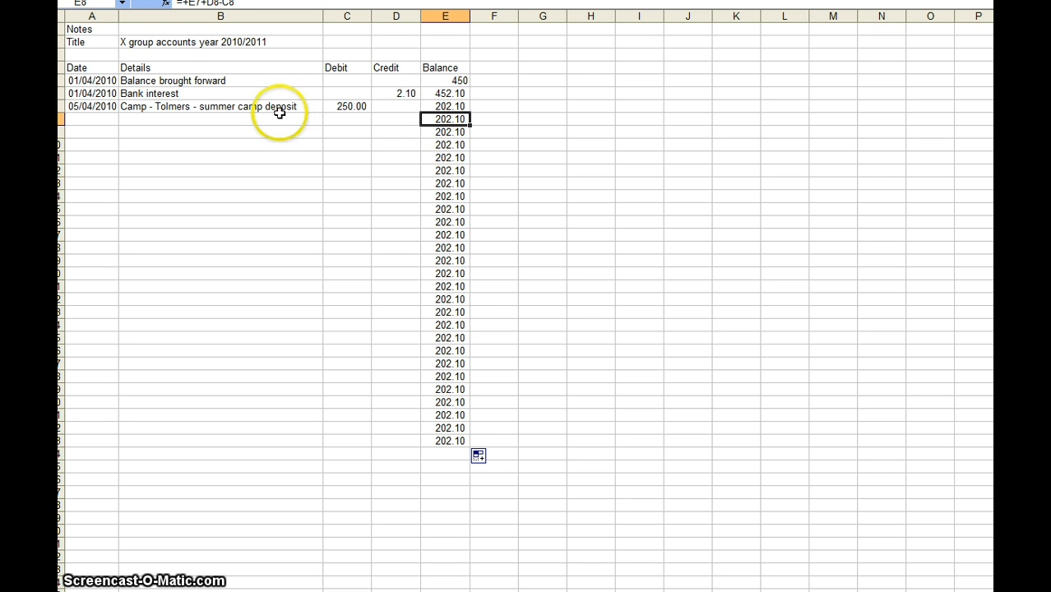
# - Fill row 8 with the date 02/04/2010, the details "Subscriptions received" and a credit of 300
pyautogui.click(84, 119)
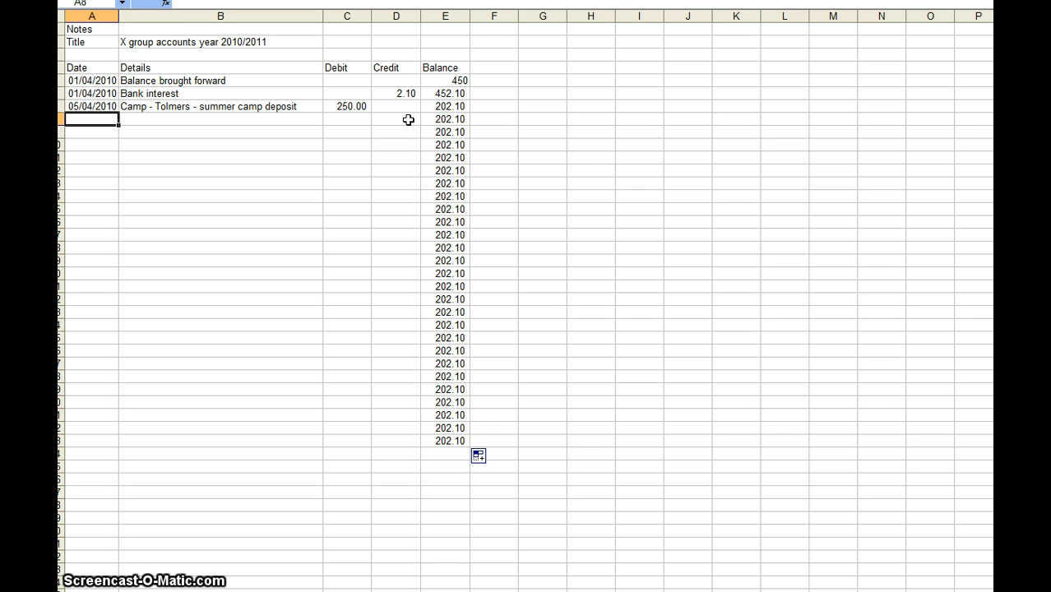
pyautogui.write('2/')
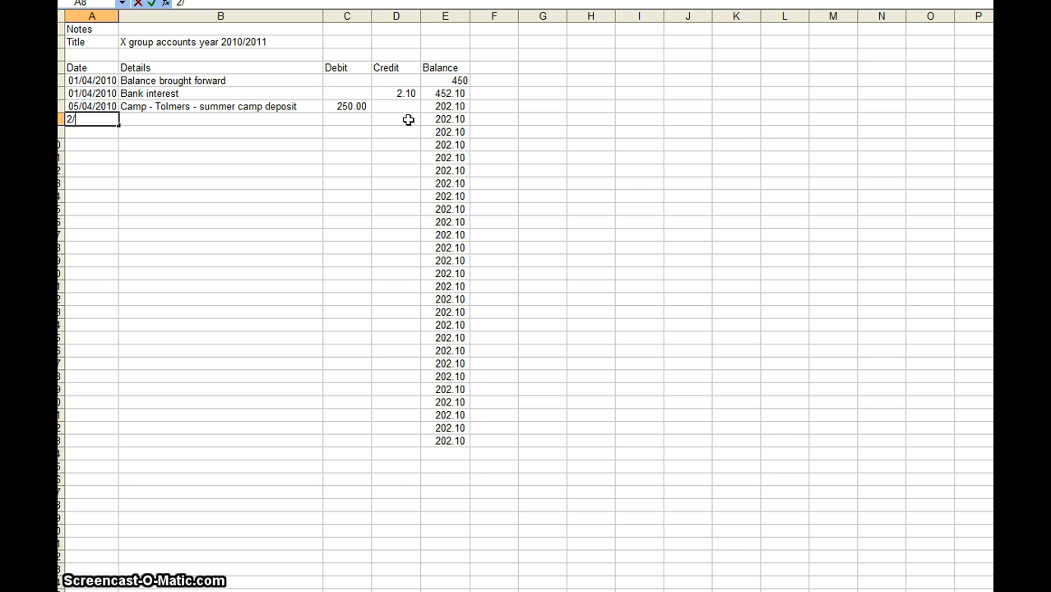
pyautogui.write('4/10')
pyautogui.press('Tab')
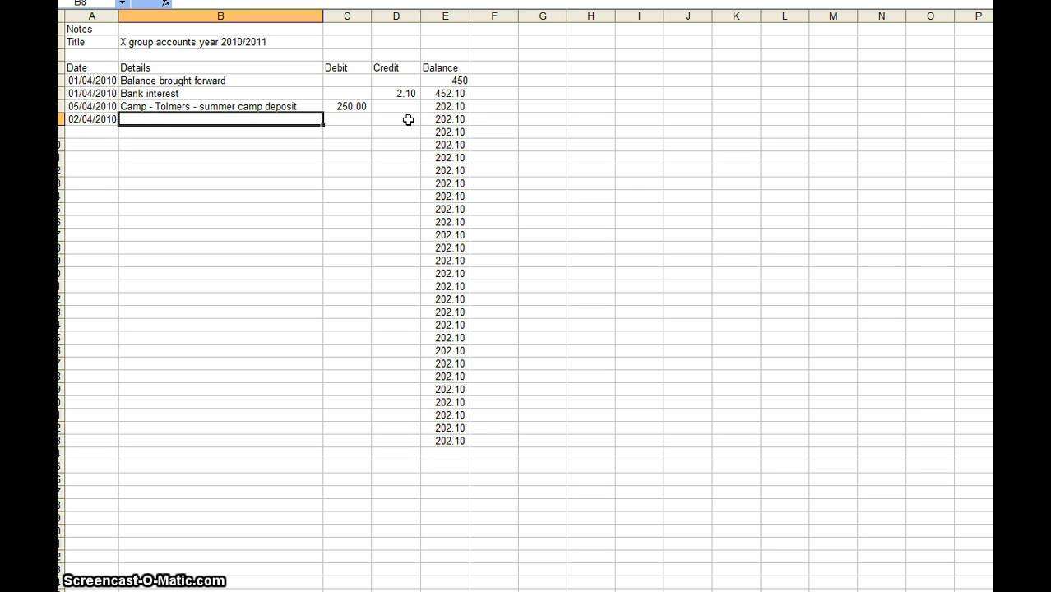
pyautogui.write('Subscriptio')
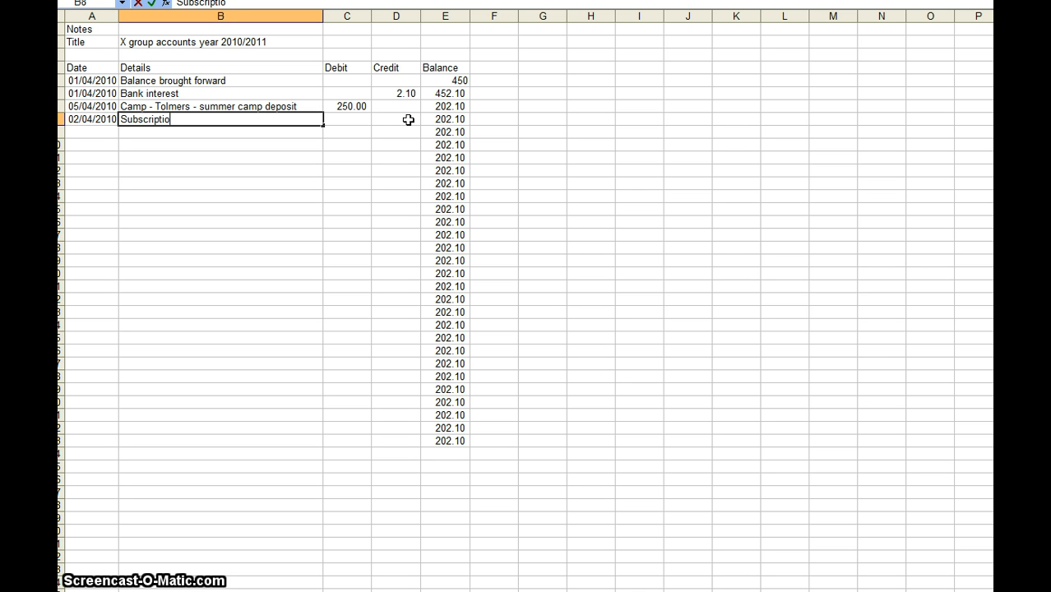
pyautogui.write('ns recieve')
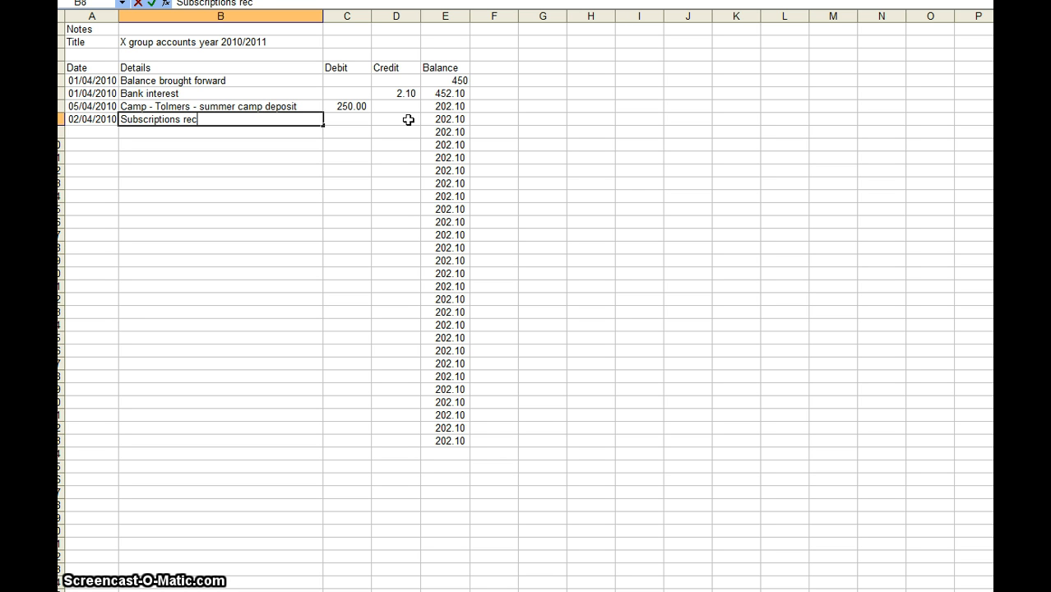
pyautogui.press('BackSpace')
pyautogui.press('BackSpace')
pyautogui.press('BackSpace')
pyautogui.press('BackSpace')
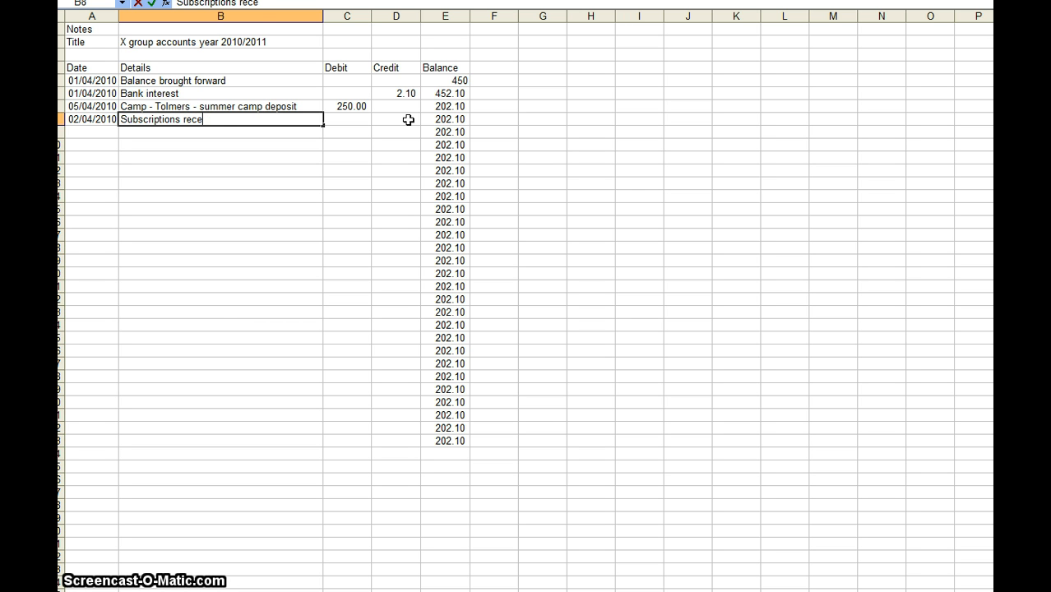
pyautogui.write('eived')
pyautogui.press('Tab')
pyautogui.click(409, 120)
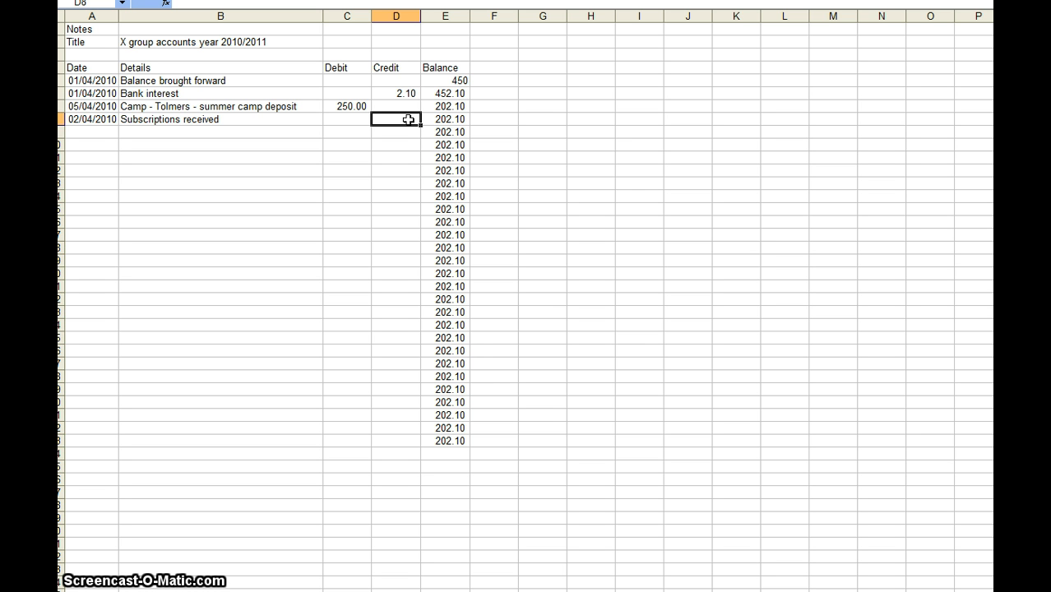
pyautogui.write('300')
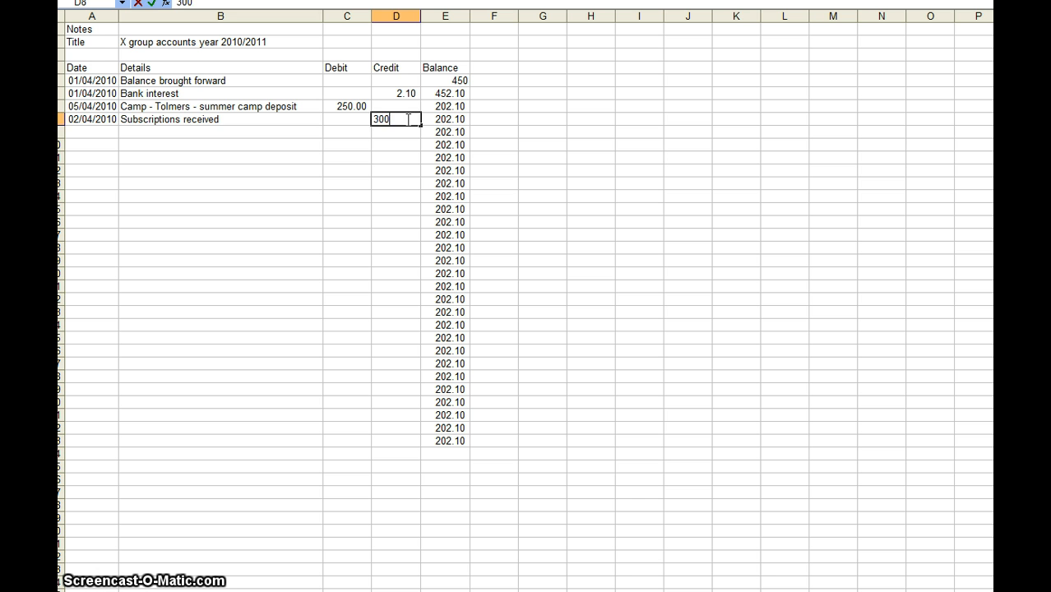
pyautogui.press('Return')
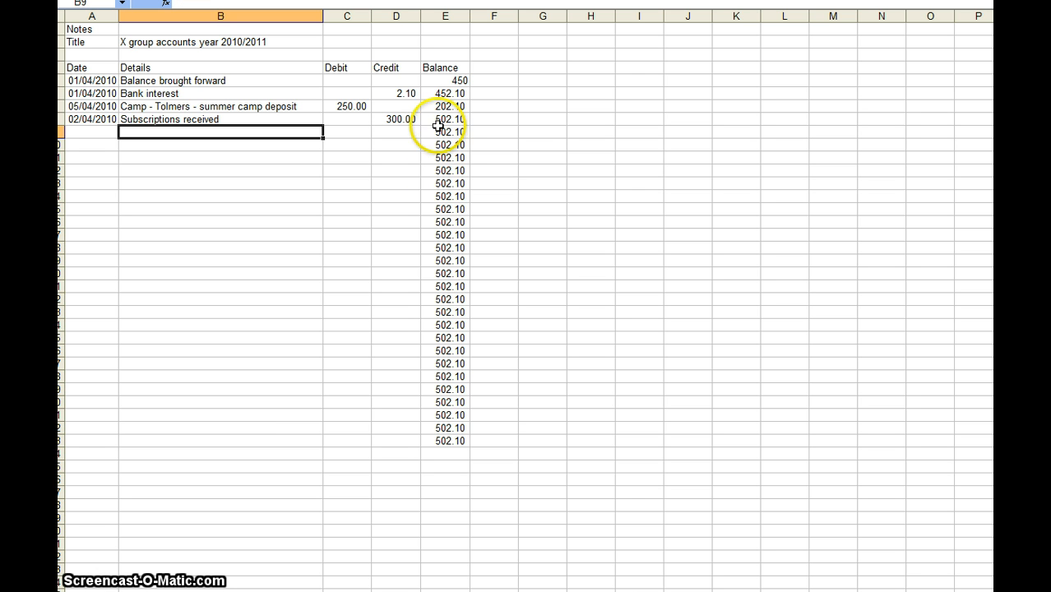
# - Examine the balance formulas in E7 and E8 and the block of entries in A5:E8
pyautogui.click(445, 119)
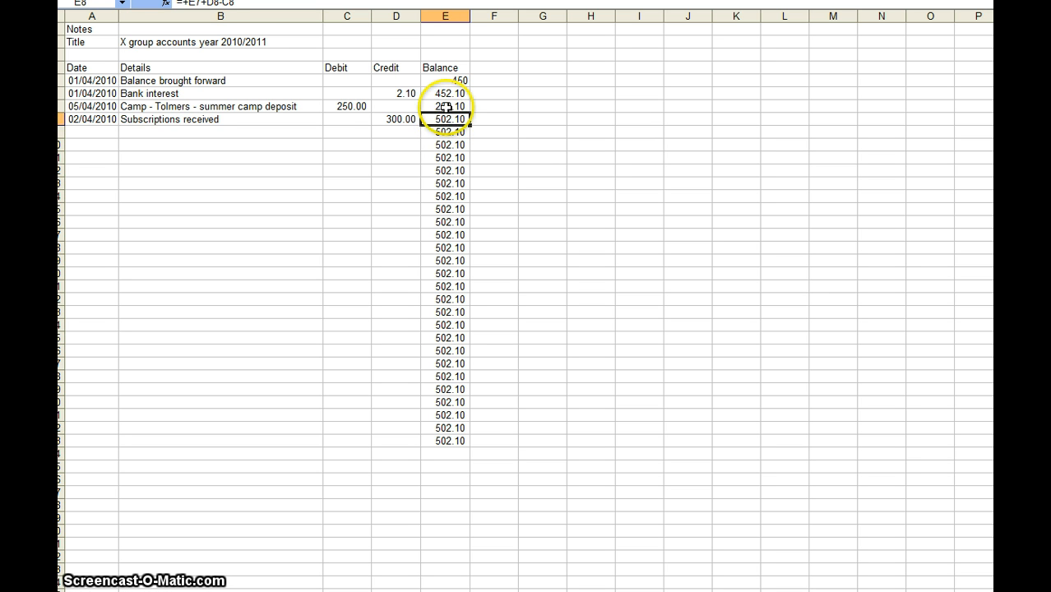
pyautogui.click(446, 106)
pyautogui.click(446, 121)
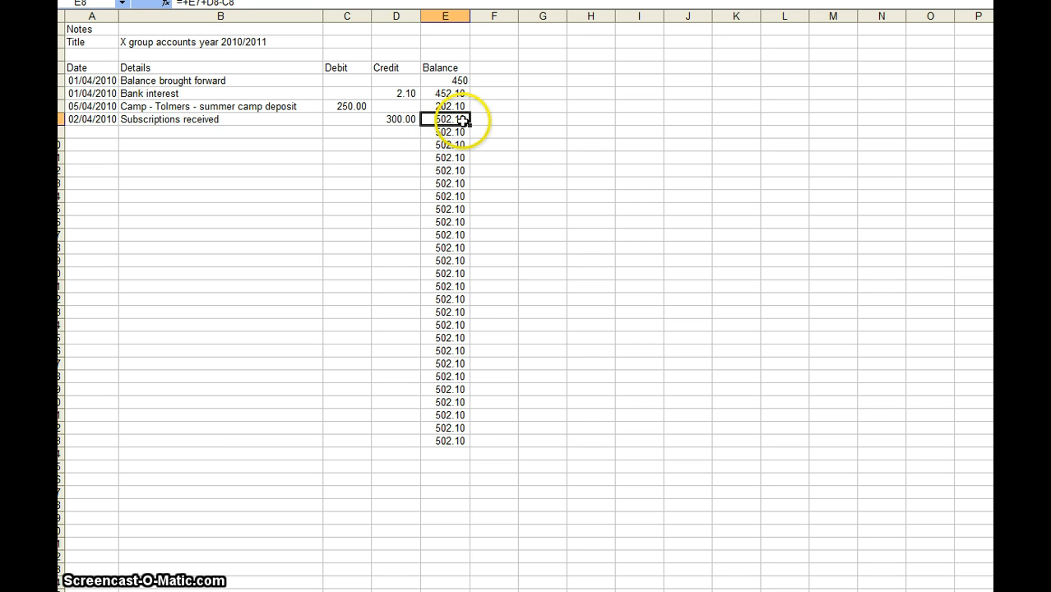
pyautogui.moveTo(88, 80); pyautogui.dragTo(463, 117)
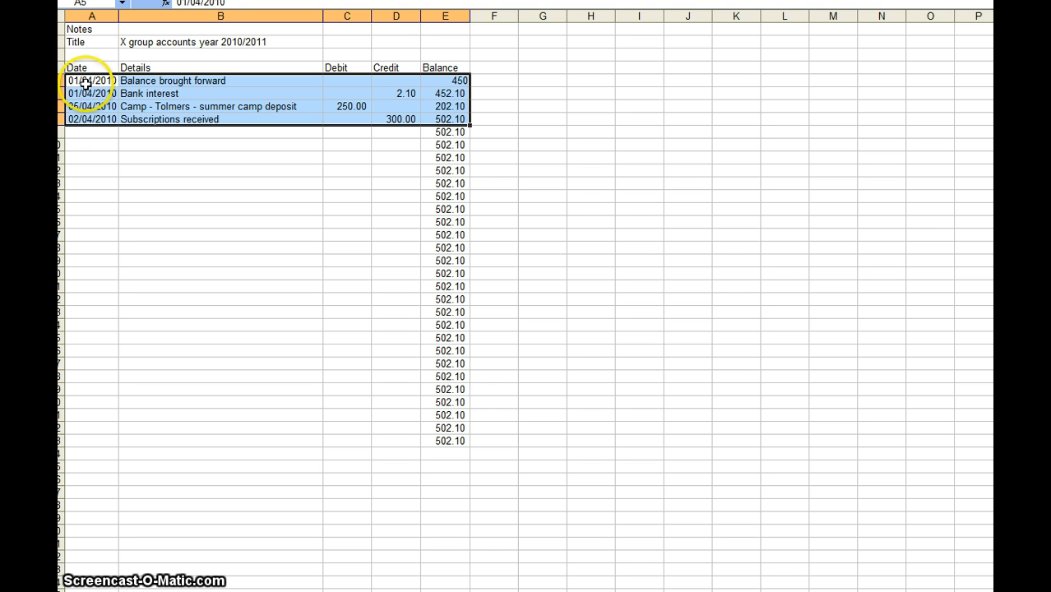
pyautogui.click(83, 129)
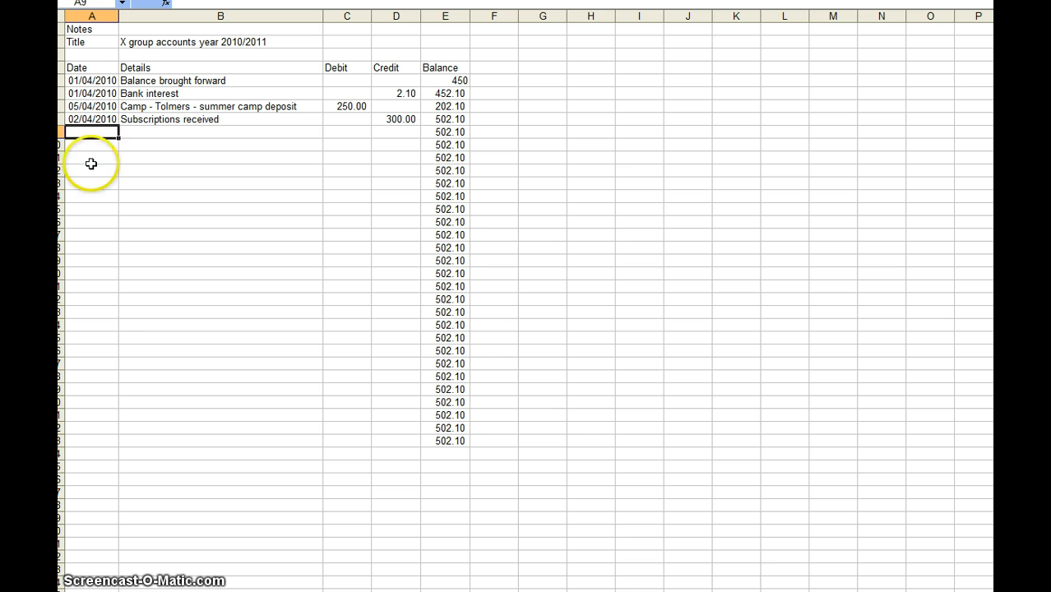
# - Make the column headings in A4:E4 bold
pyautogui.click(86, 83)
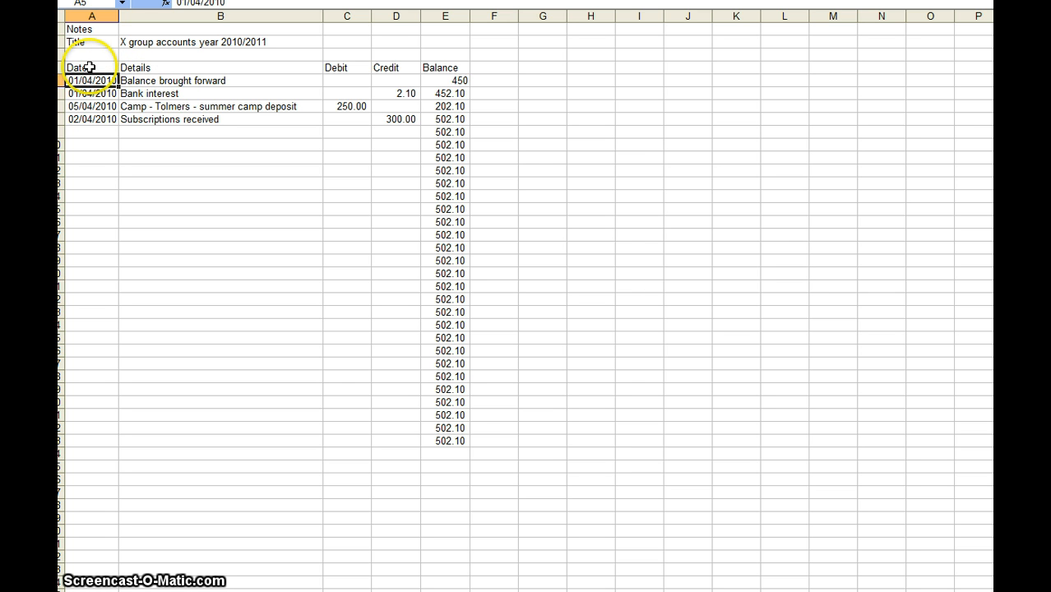
pyautogui.moveTo(89, 67); pyautogui.dragTo(429, 68)
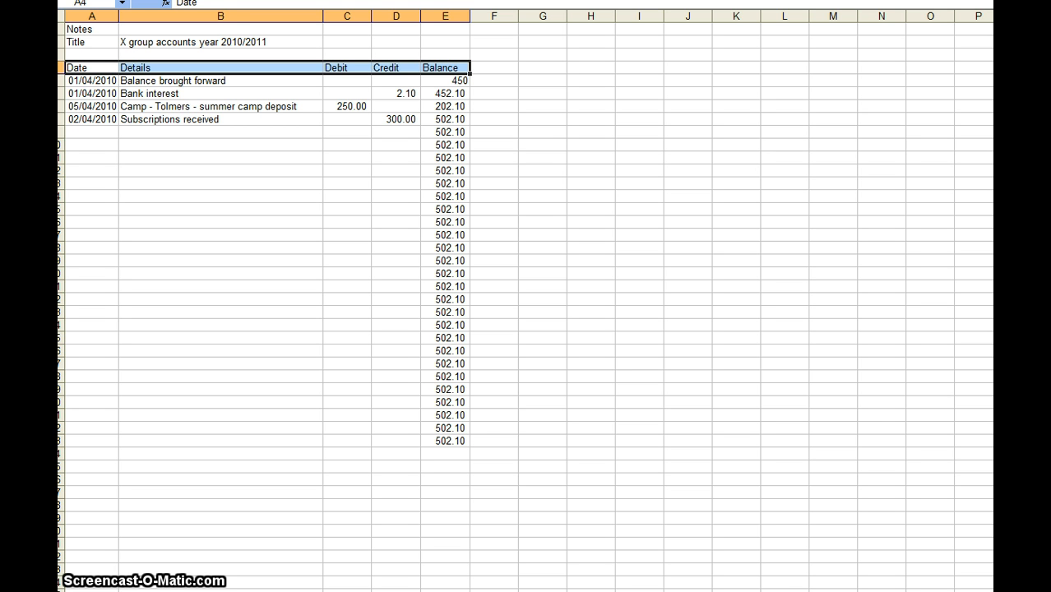
pyautogui.hotkey('ctrl', 'b')
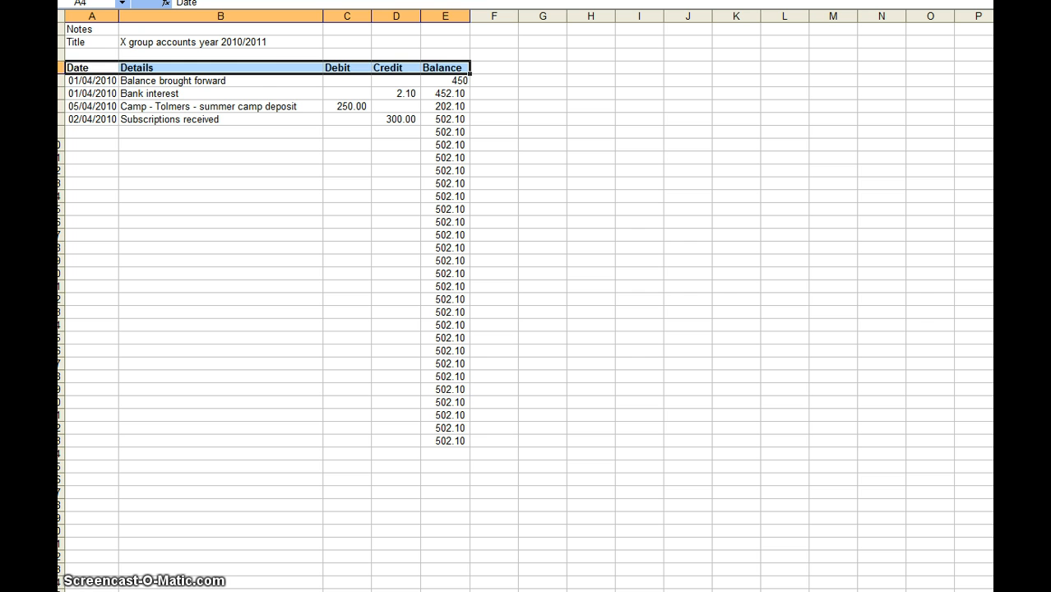
# - Sort the entries in A4:E8 by Date in ascending order, treating the first row as a header row
pyautogui.click(85, 82)
pyautogui.moveTo(79, 68); pyautogui.dragTo(445, 116)
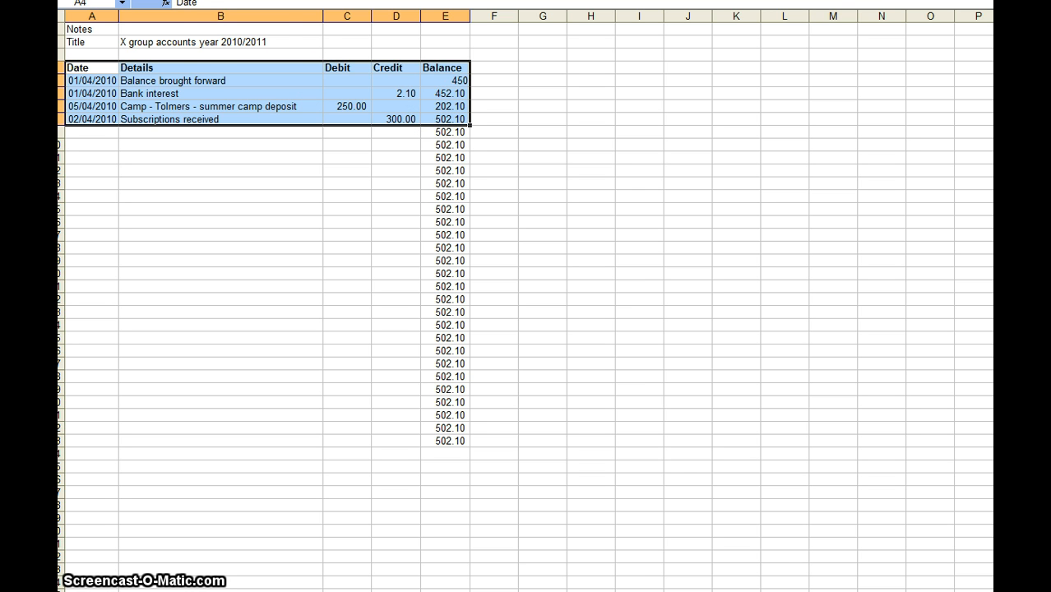
pyautogui.click(273, 0)
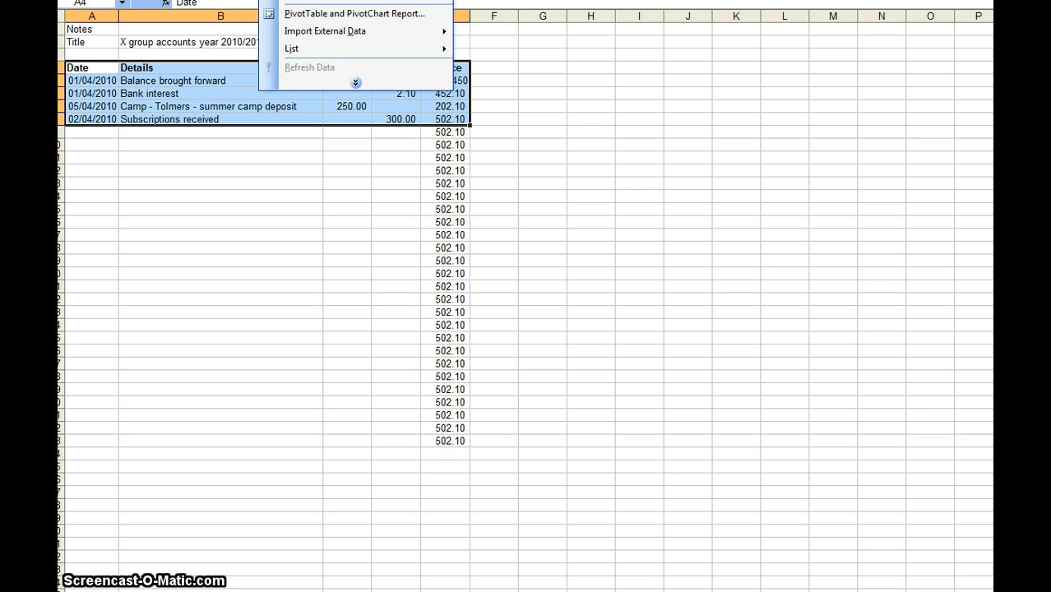
pyautogui.click(305, 0)
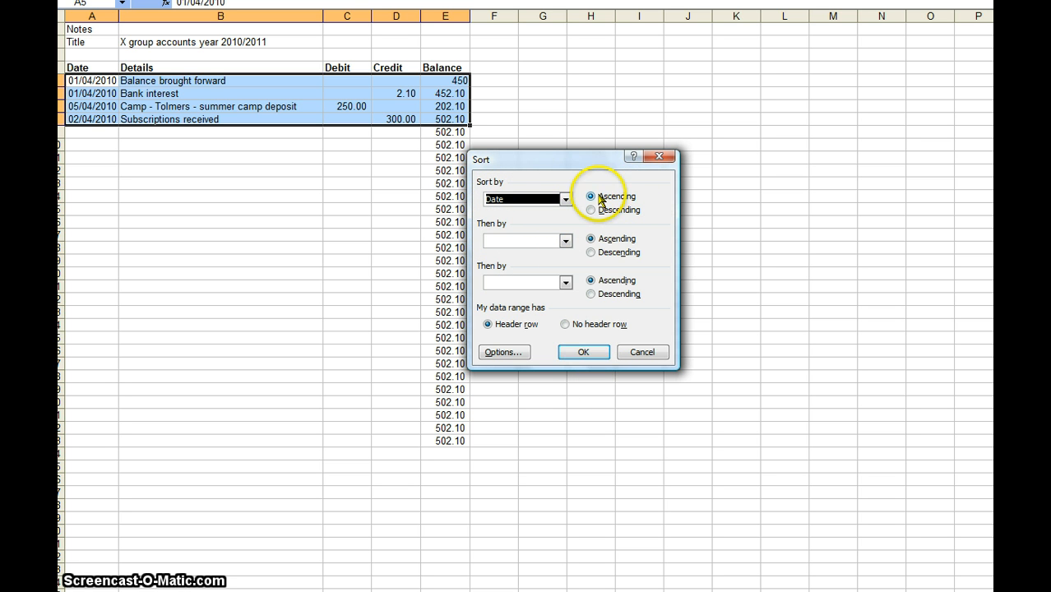
pyautogui.click(583, 352)
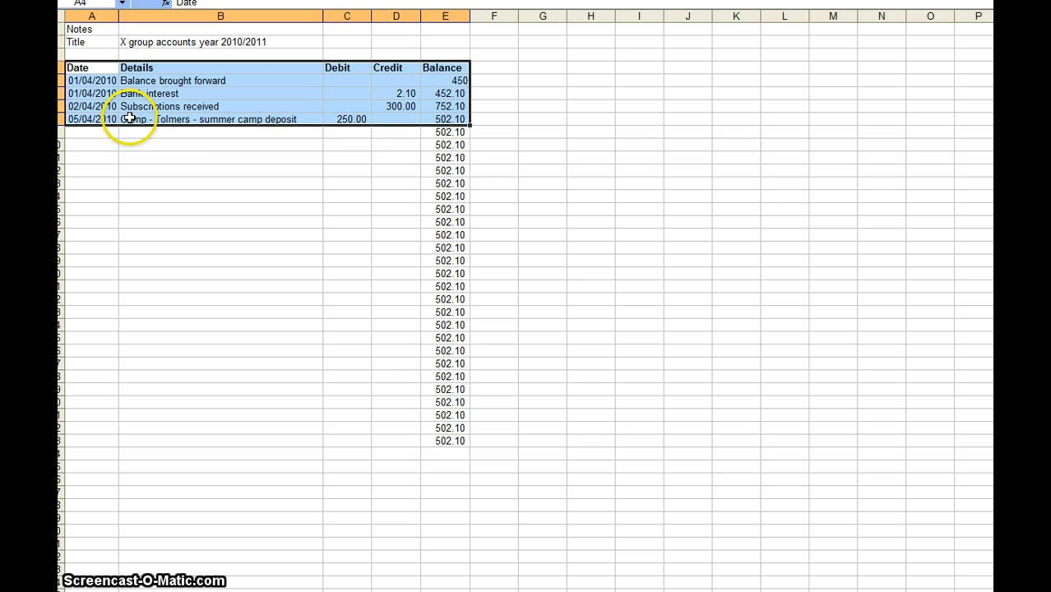
pyautogui.click(349, 122)
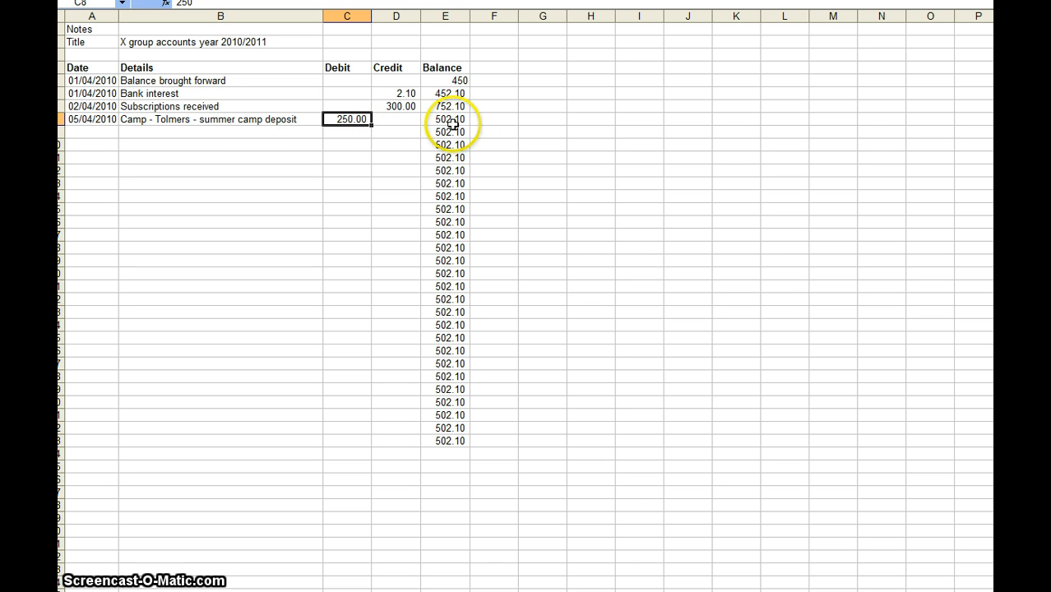
# - Fill row 9 with the date 08/04/2010, the placeholder details "jdjdjdjdj" and a debit of 1.56
pyautogui.click(89, 132)
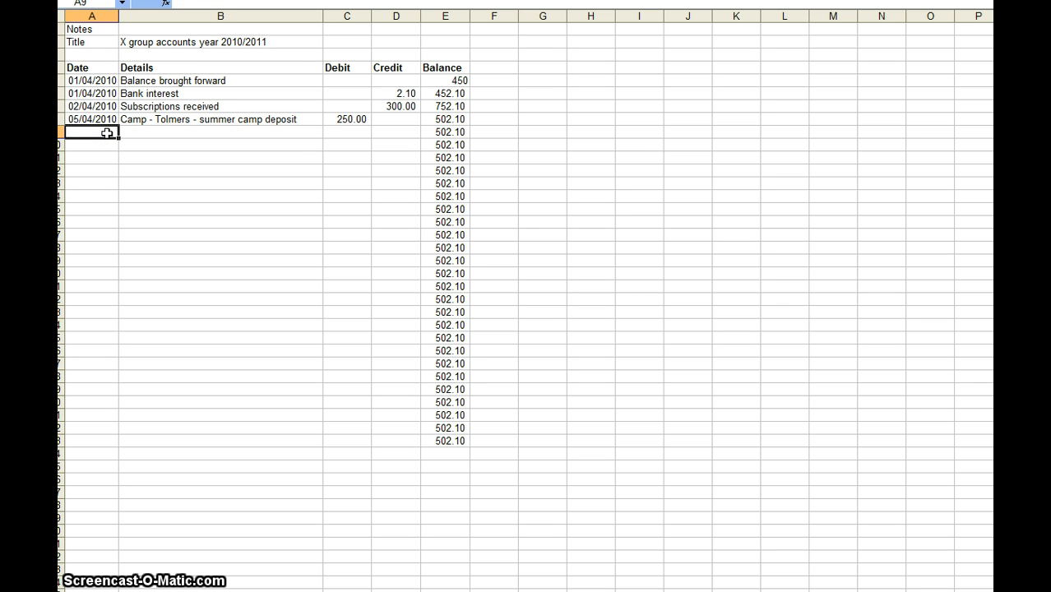
pyautogui.write('8/4')
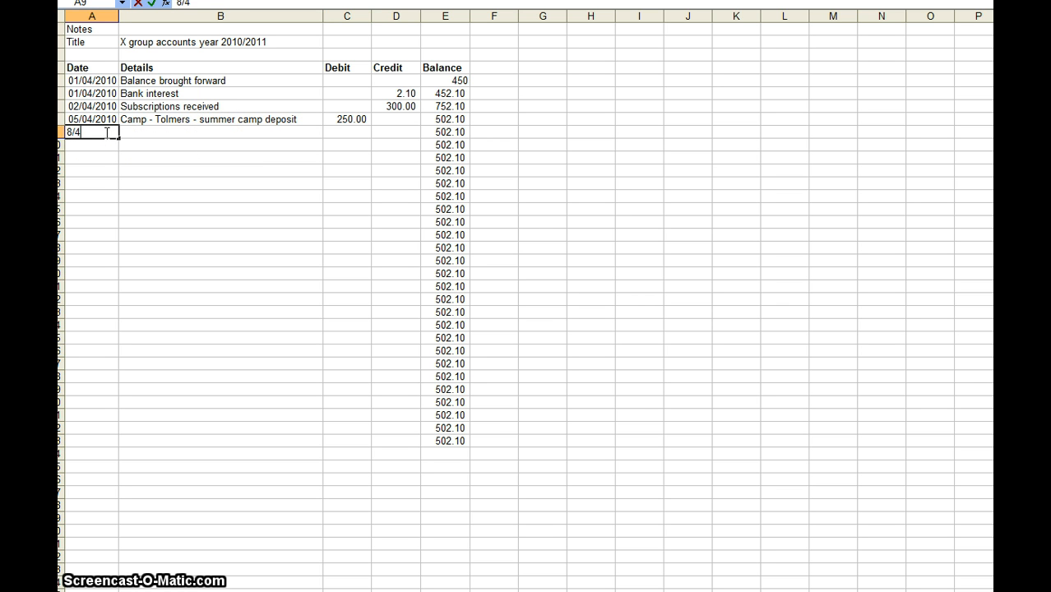
pyautogui.write('/04/2010')
pyautogui.press('Tab')
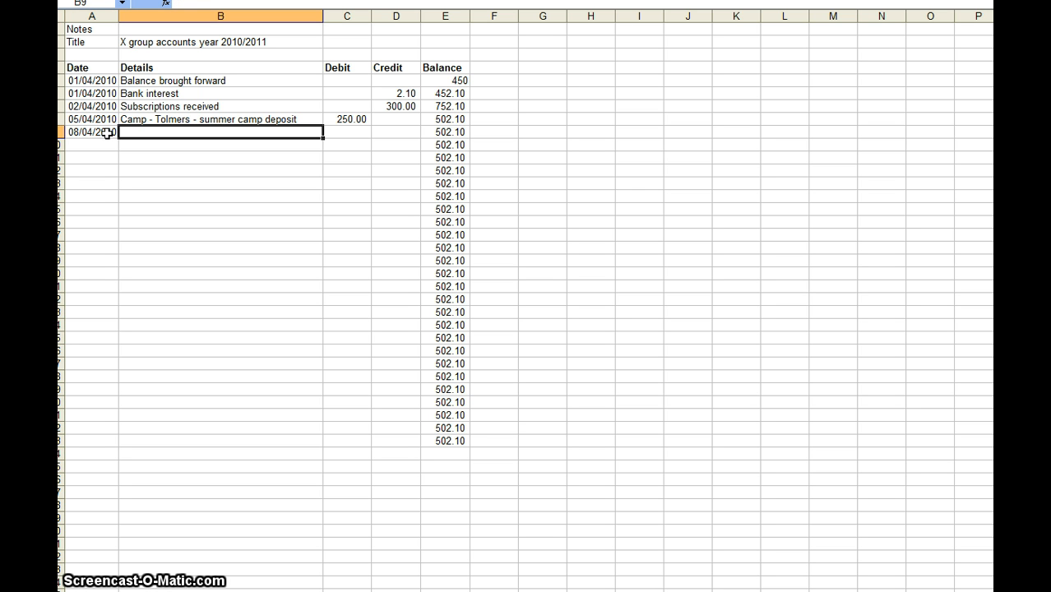
pyautogui.write('jdjdjdjdj')
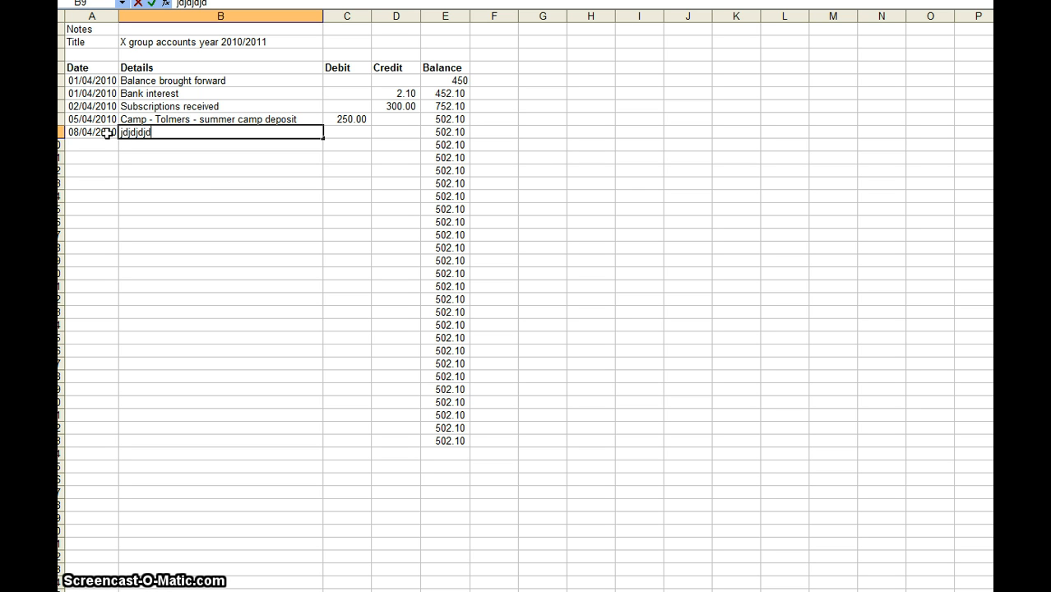
pyautogui.press('Tab')
pyautogui.write('1')
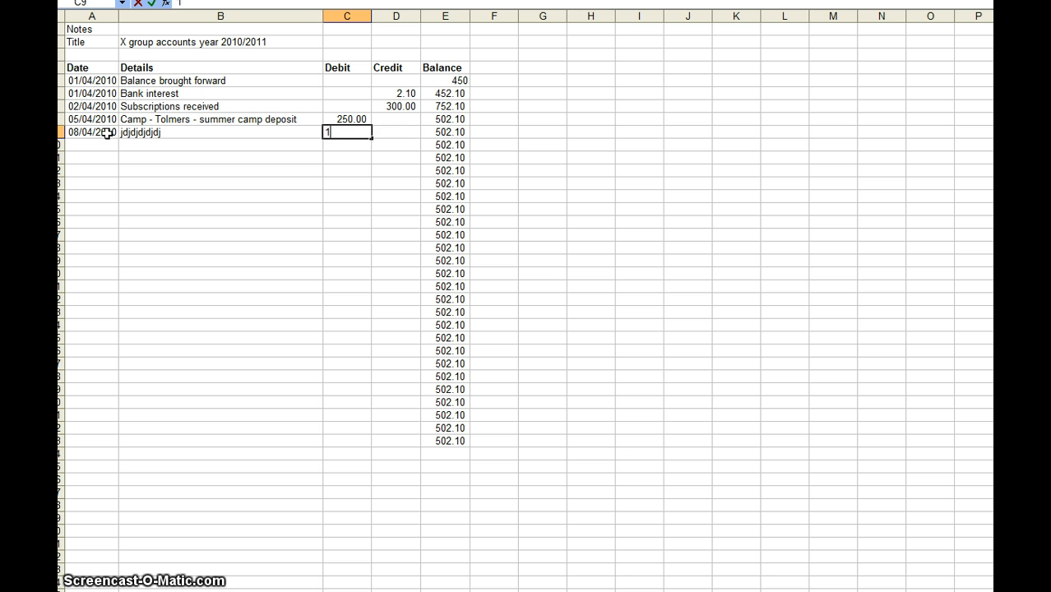
pyautogui.press('Return')
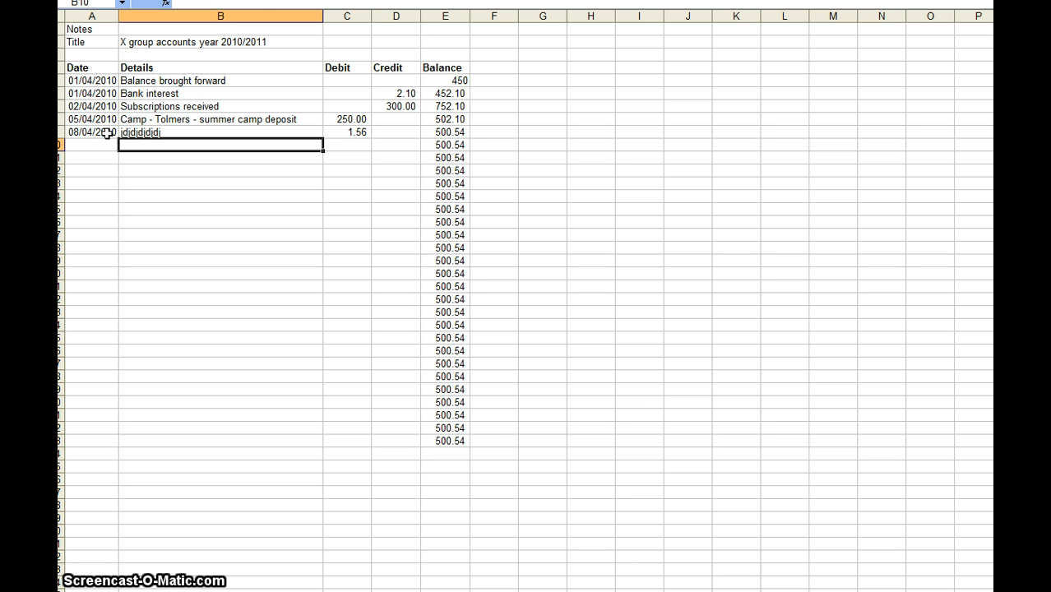
# - Examine the running balance formulas from E9 downwards and compare them with the dated credit and debit entries
pyautogui.click(434, 132)
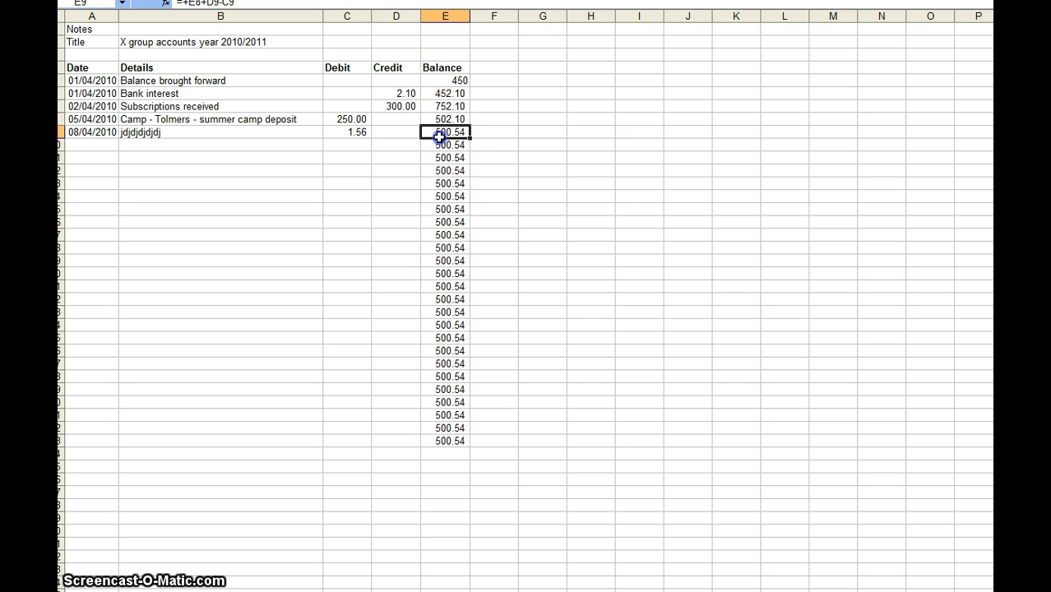
pyautogui.moveTo(440, 137); pyautogui.dragTo(434, 220)
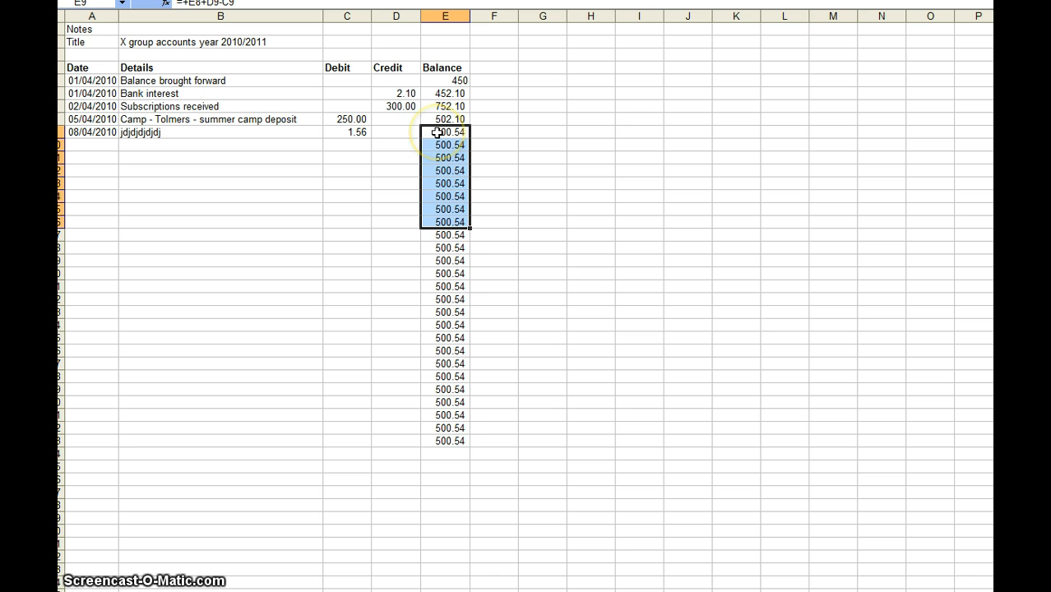
pyautogui.click(436, 132)
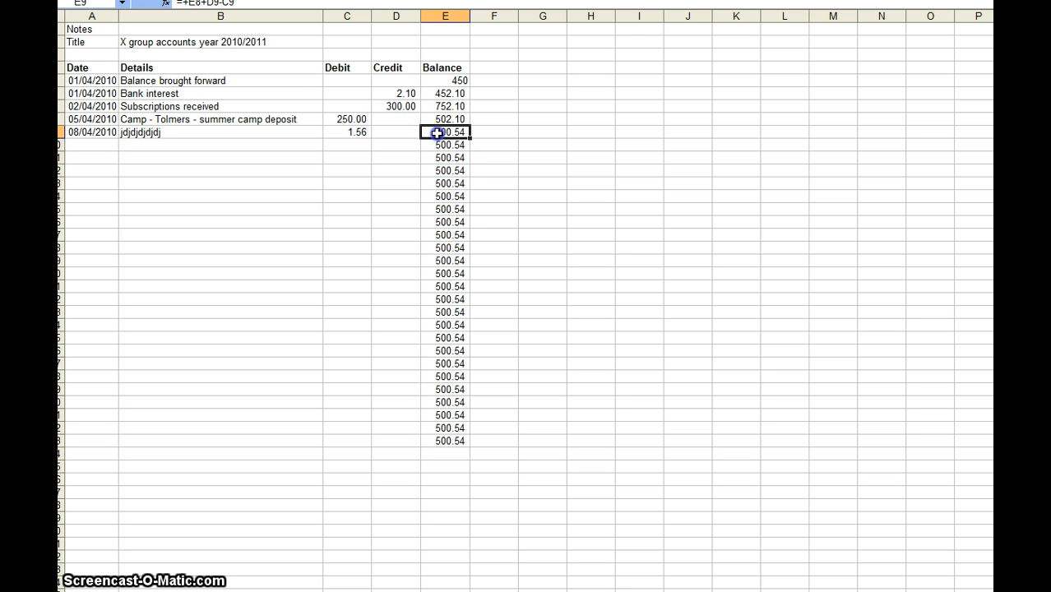
pyautogui.moveTo(436, 155); pyautogui.dragTo(436, 196)
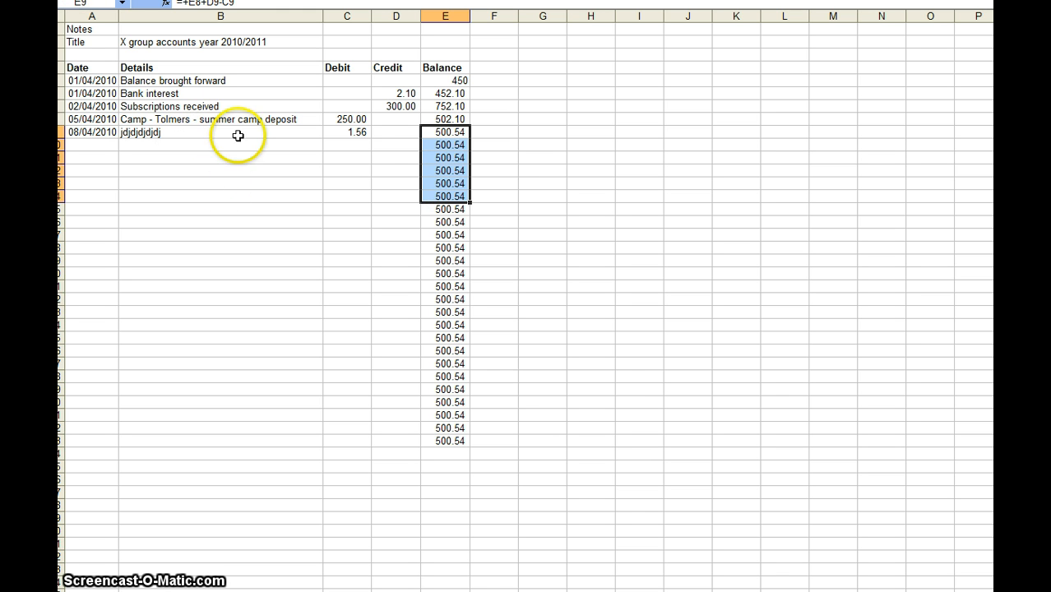
pyautogui.click(436, 157)
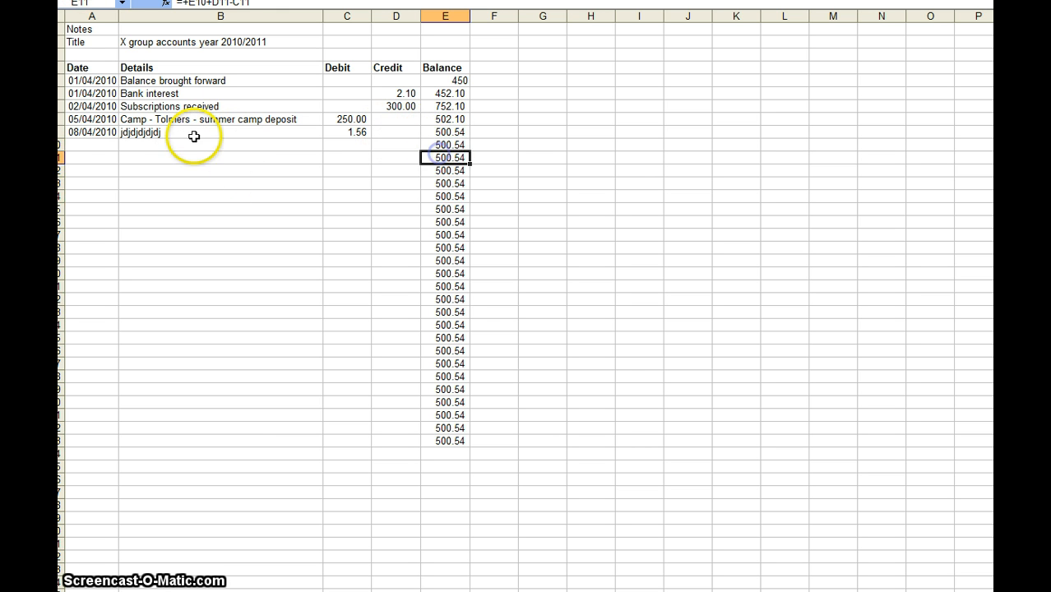
pyautogui.click(99, 147)
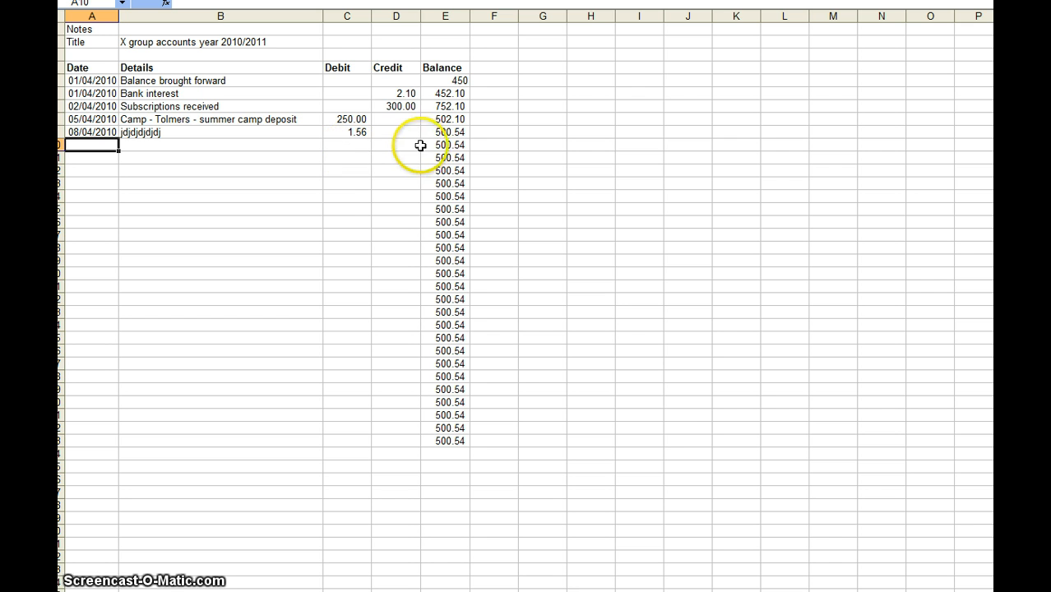
pyautogui.click(399, 104)
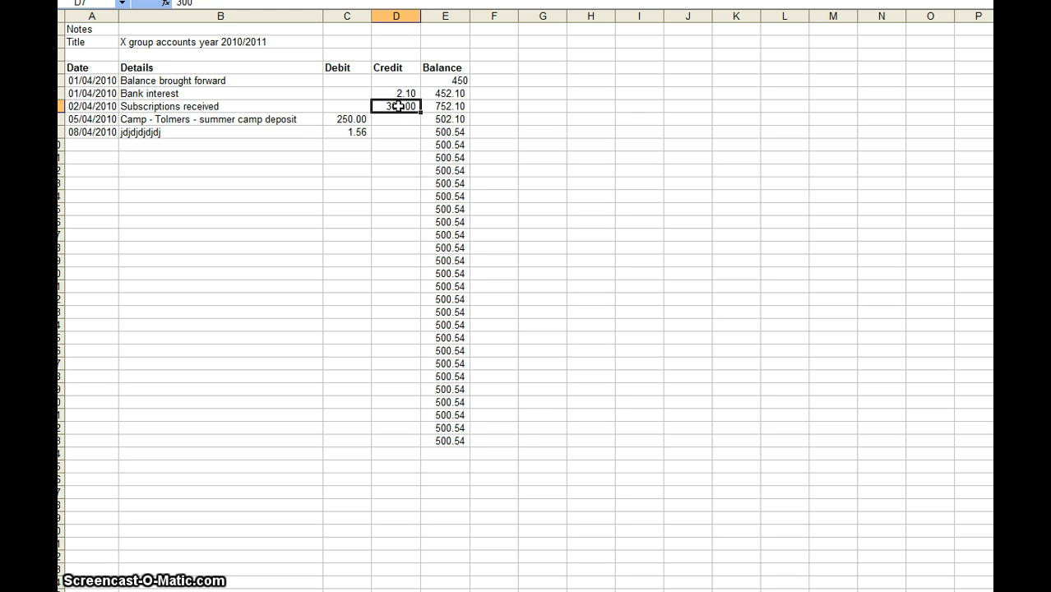
pyautogui.click(393, 145)
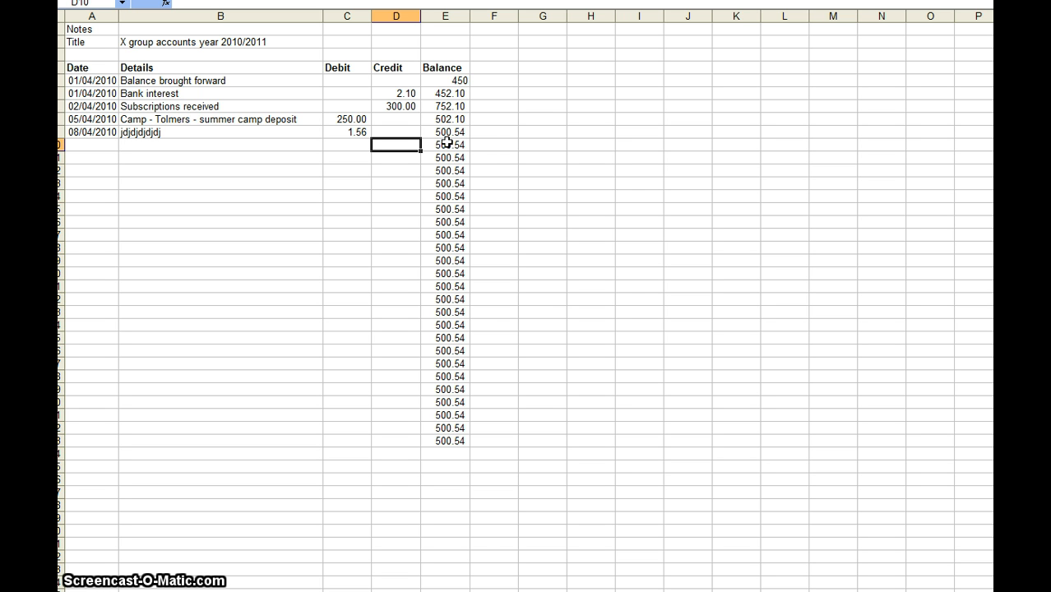
pyautogui.click(86, 80)
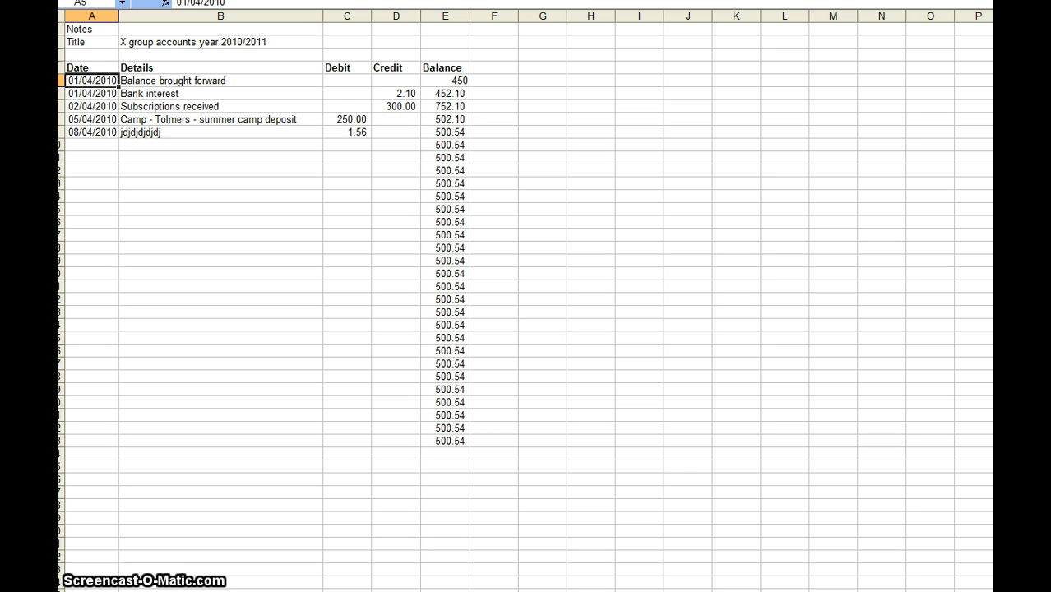
# - Switch to the Group Accounts Analysis - template.xls workbook and review its block of bank entries in A4:E12
pyautogui.click(346, 588)
pyautogui.click(352, 566)
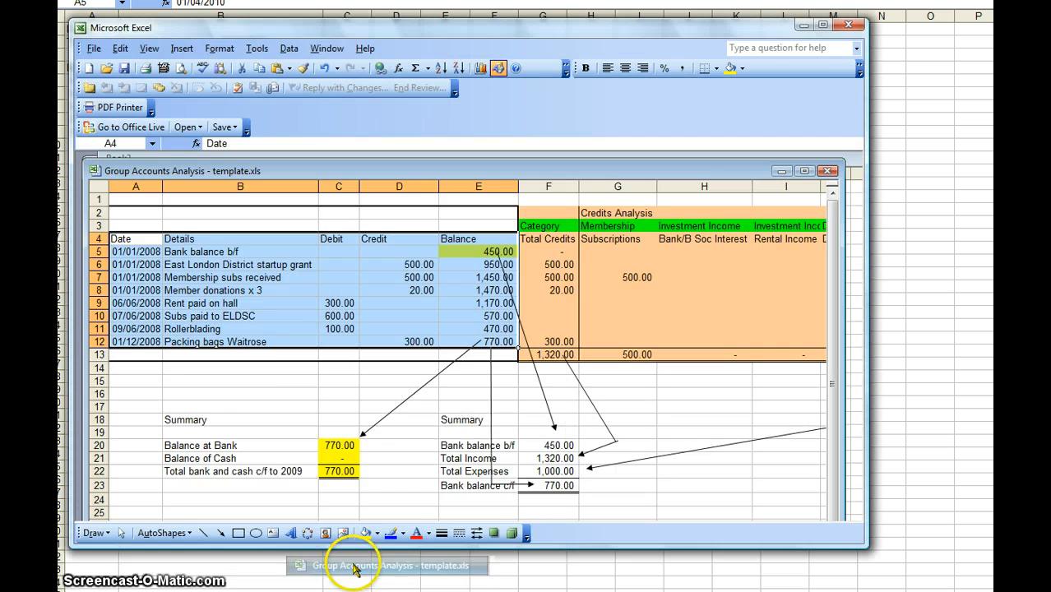
pyautogui.moveTo(124, 239); pyautogui.dragTo(470, 343)
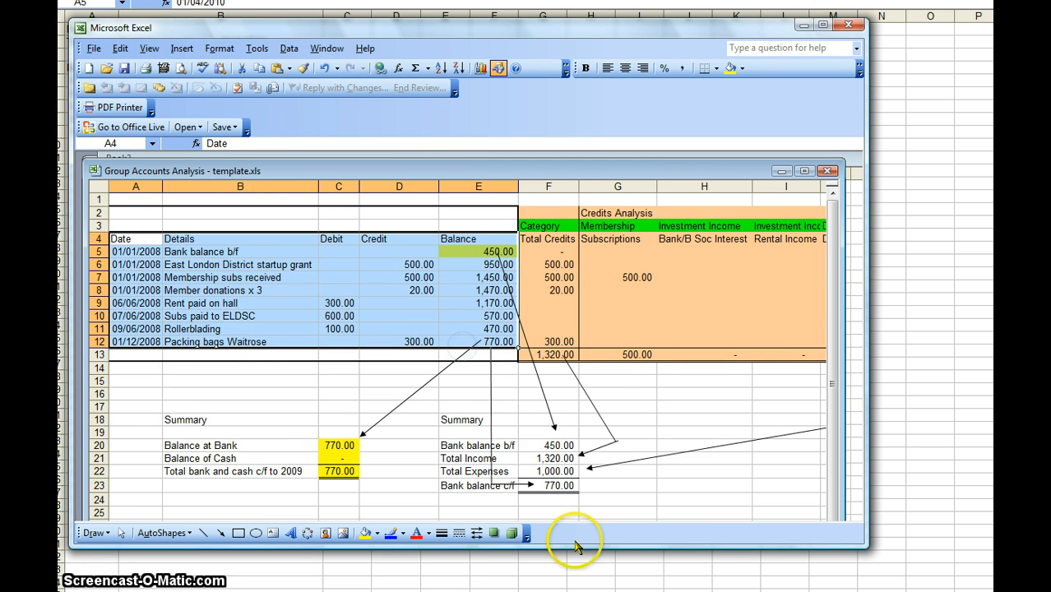
# - Maximize the template workbook within its window and examine the Credits Analysis block starting at F2
pyautogui.click(805, 171)
pyautogui.moveTo(611, 516); pyautogui.dragTo(650, 514)
pyautogui.moveTo(204, 183); pyautogui.dragTo(780, 326)
pyautogui.moveTo(630, 515); pyautogui.dragTo(574, 497)
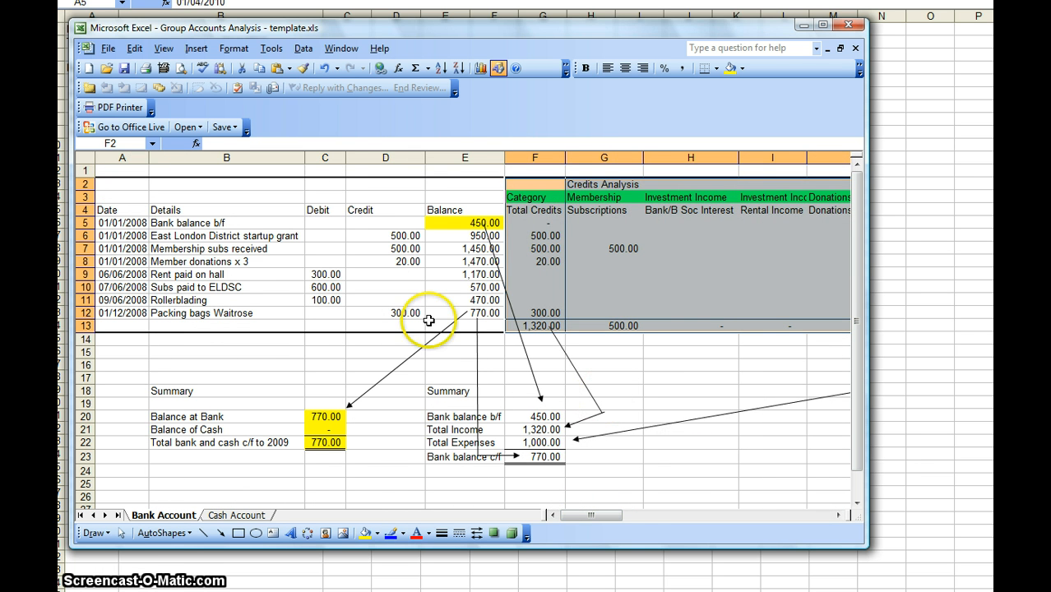